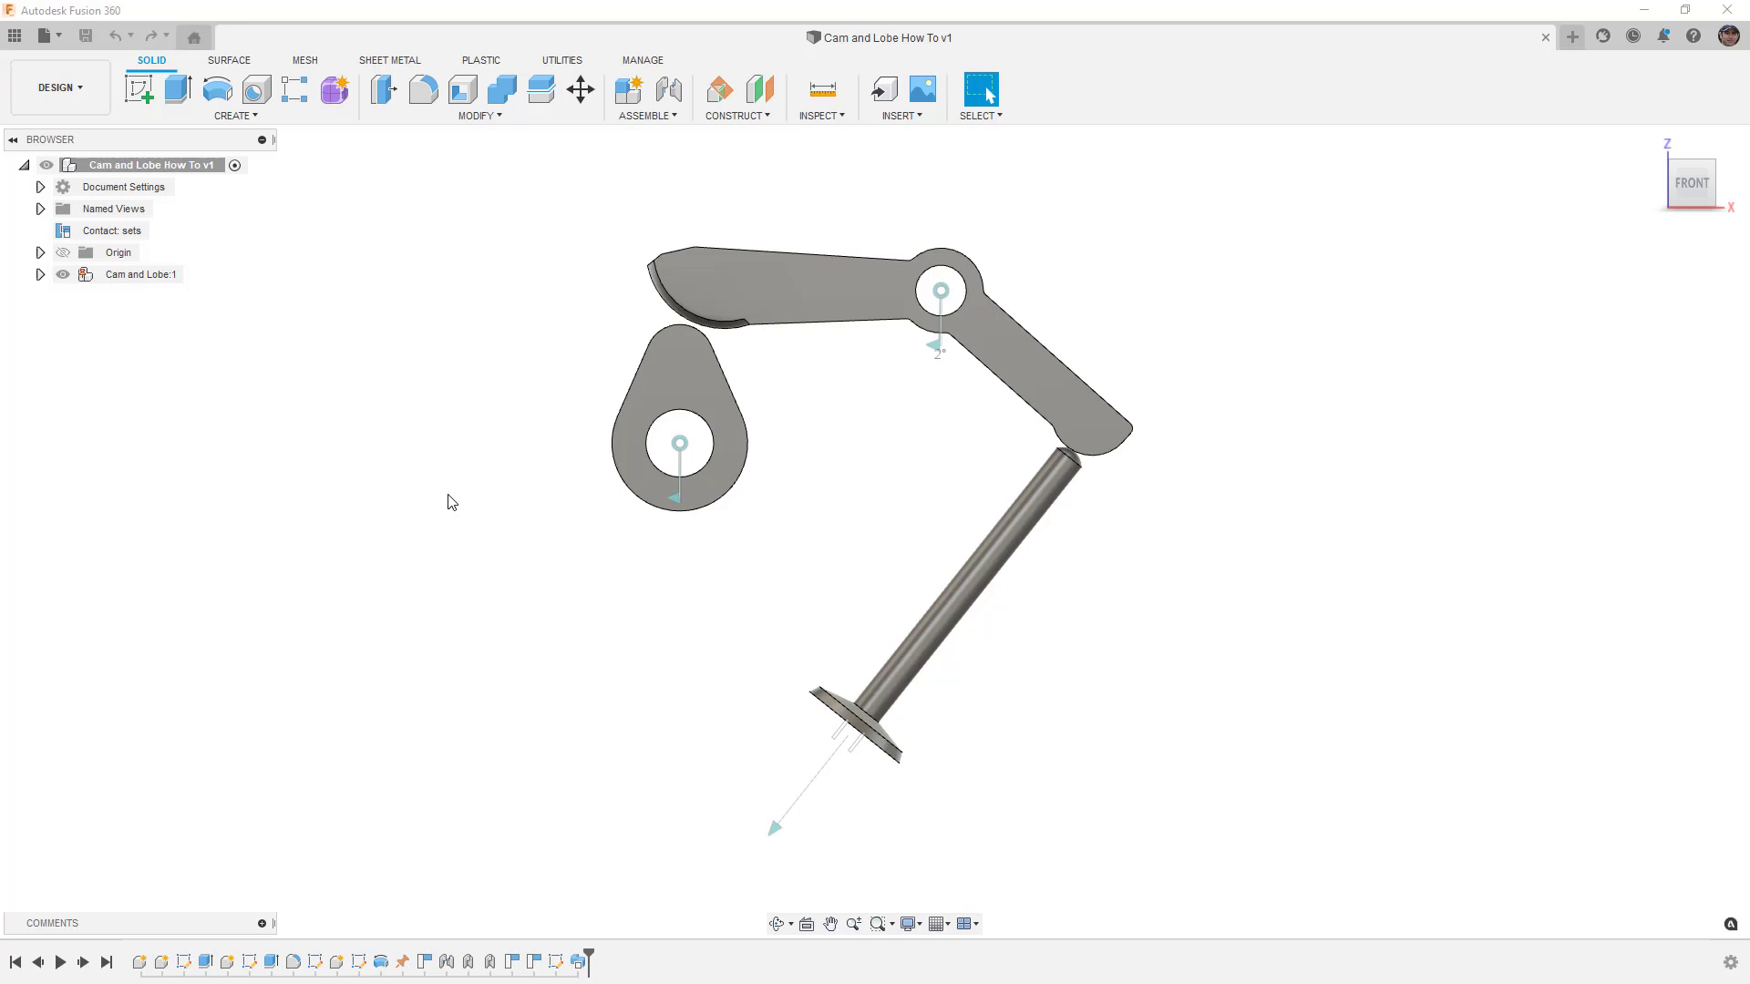
Test-drag the cam, rocker arm and valve along their joints, then restore their positions.
left_click(648, 118)
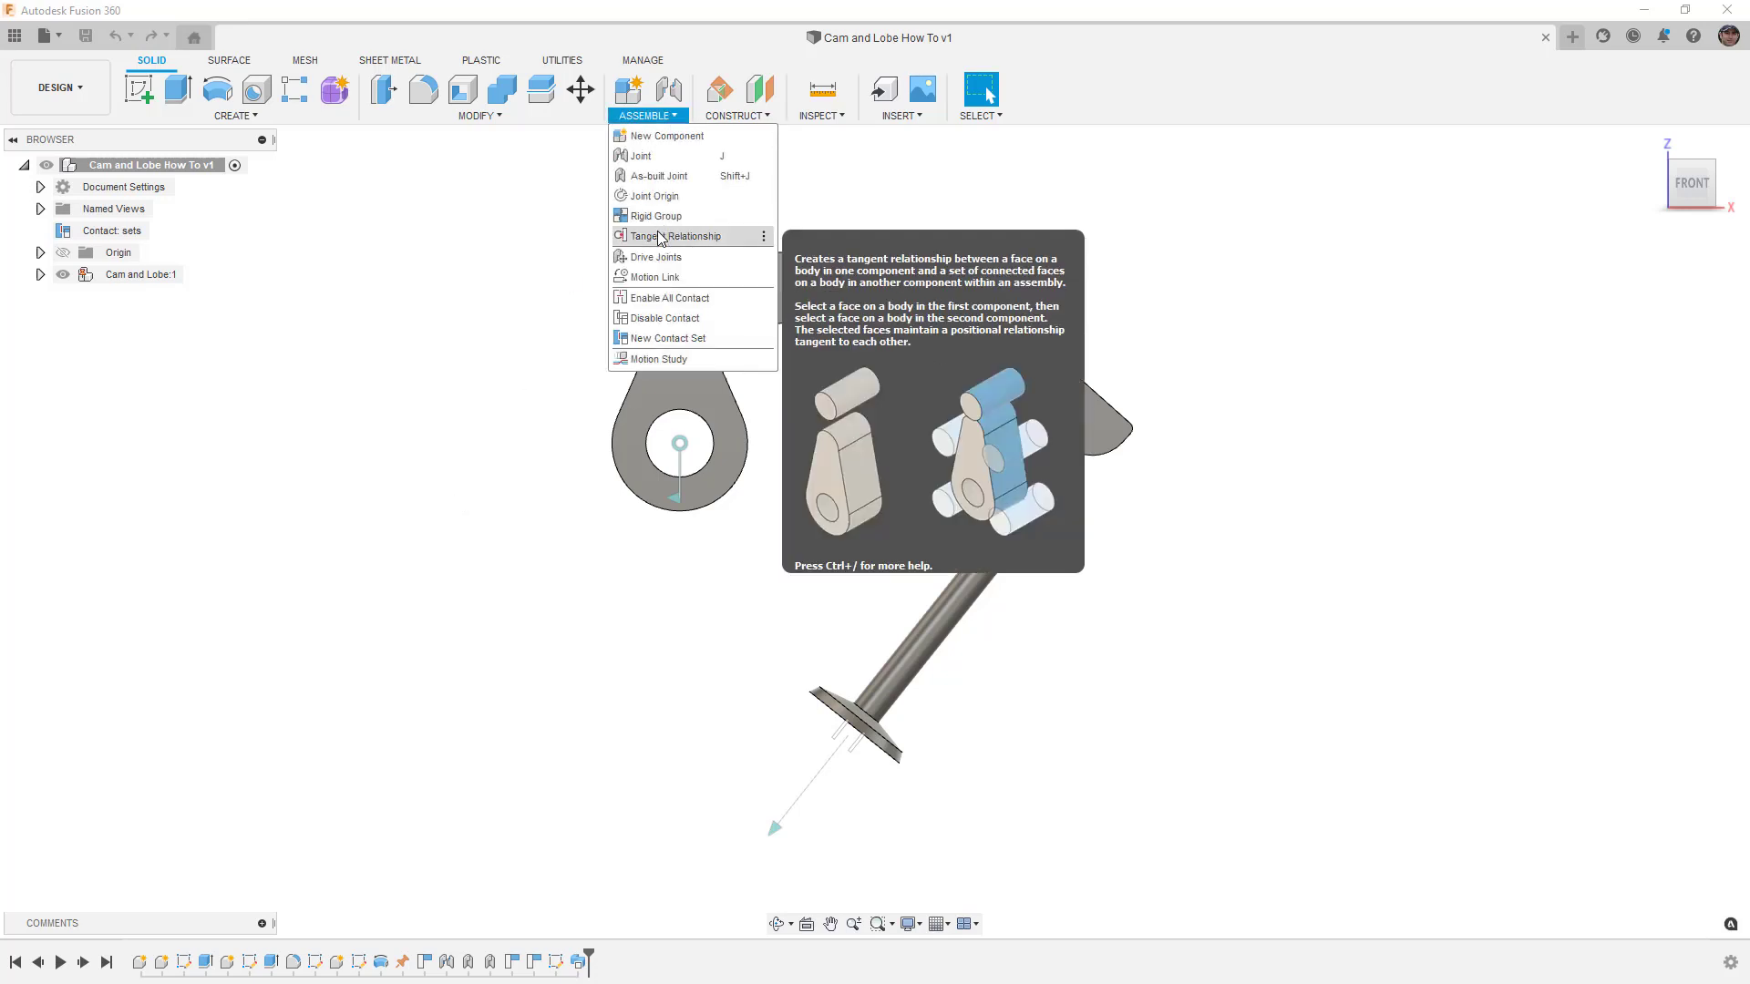
left_click(517, 271)
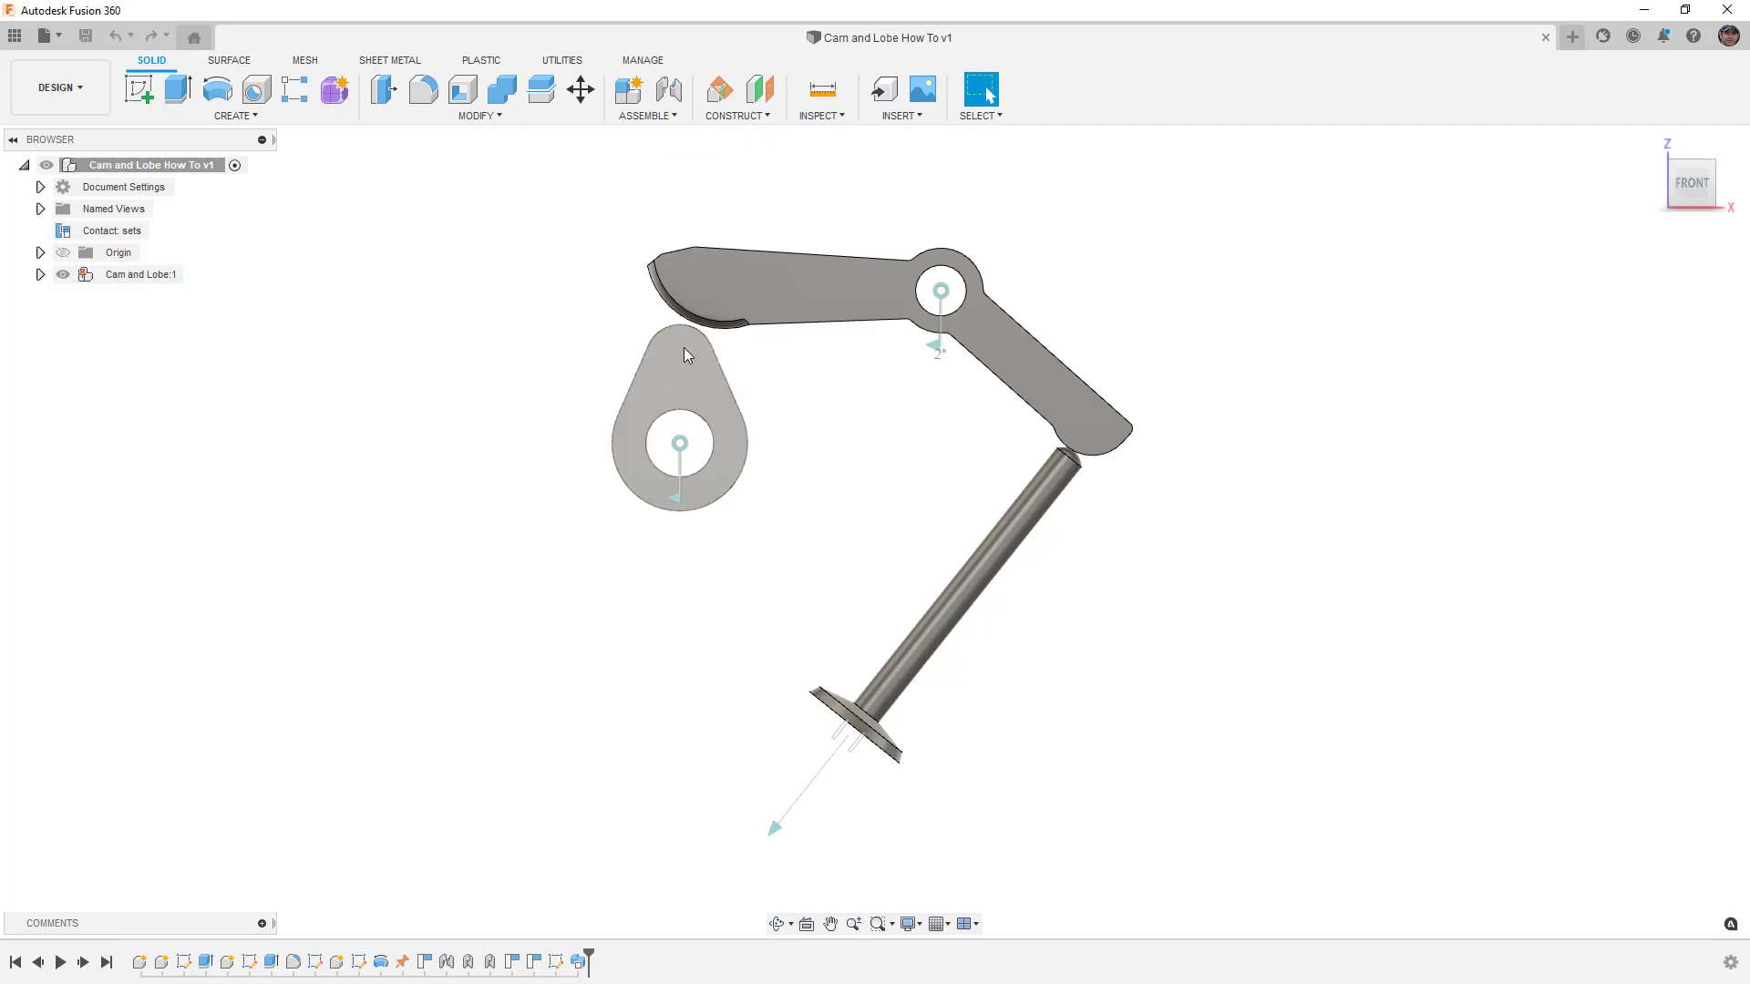
left_click_drag(677, 346, 723, 286)
left_click_drag(1063, 492, 1041, 513)
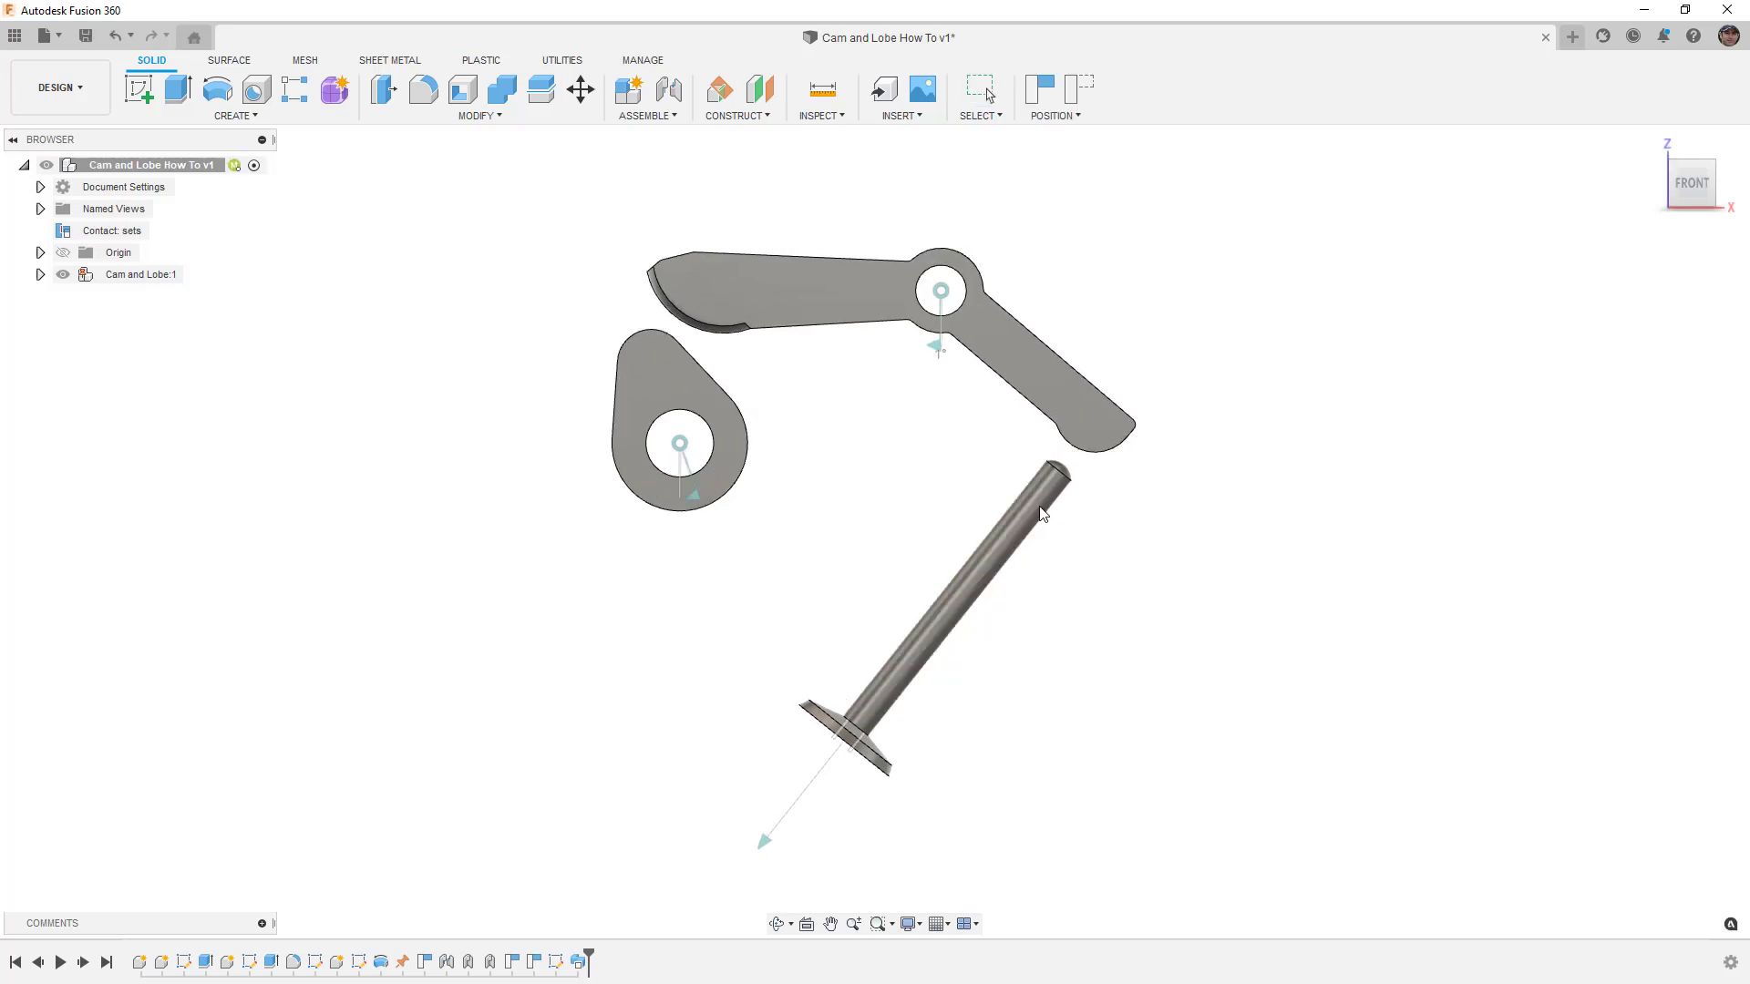
left_click_drag(643, 367, 681, 358)
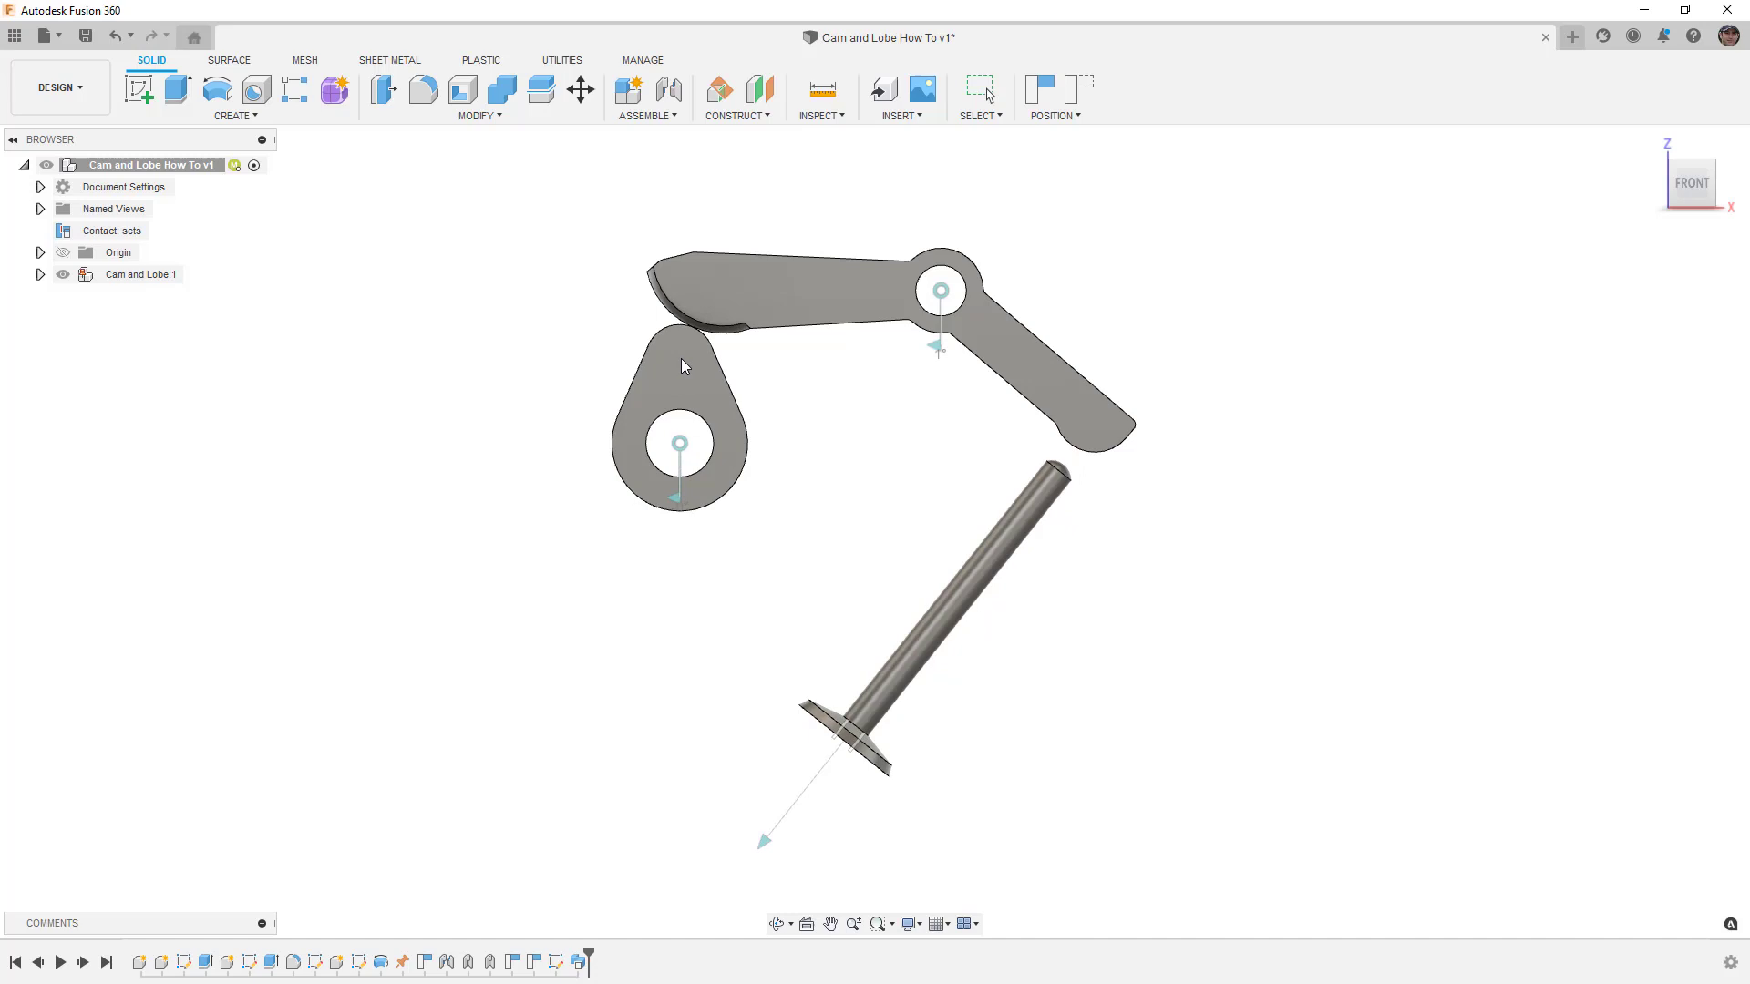
left_click_drag(707, 279, 716, 269)
left_click_drag(685, 345, 642, 386)
left_click_drag(711, 303, 797, 274)
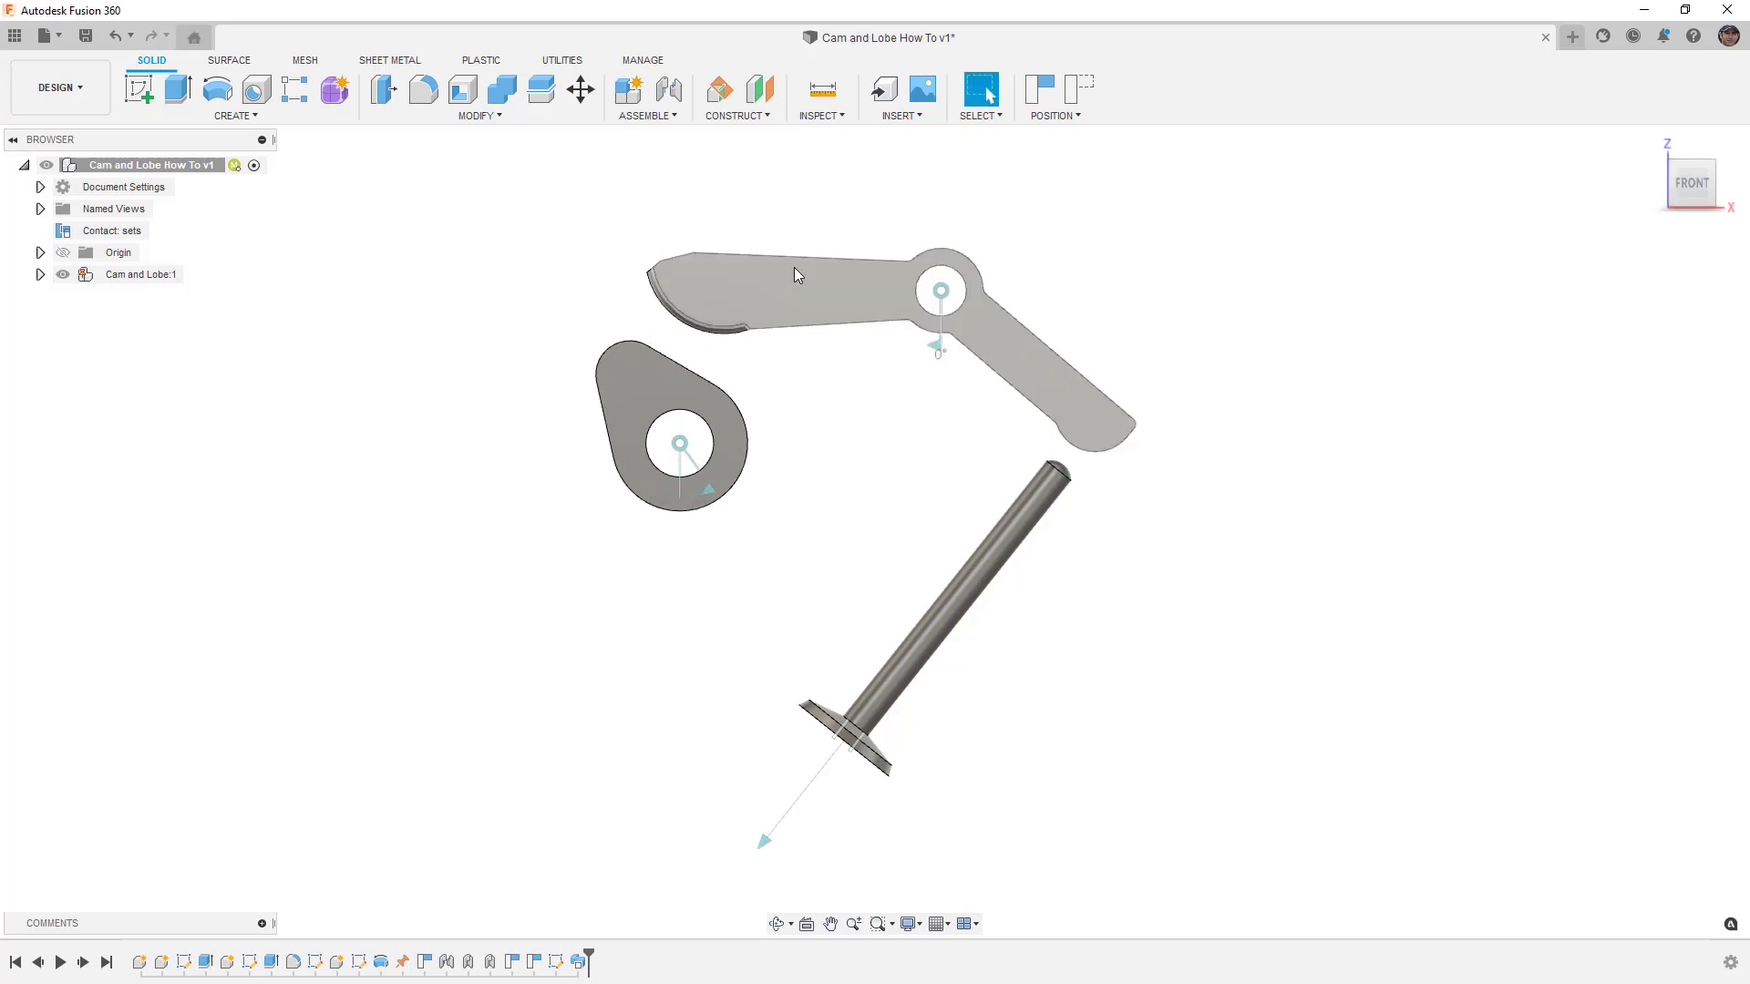
left_click(1079, 88)
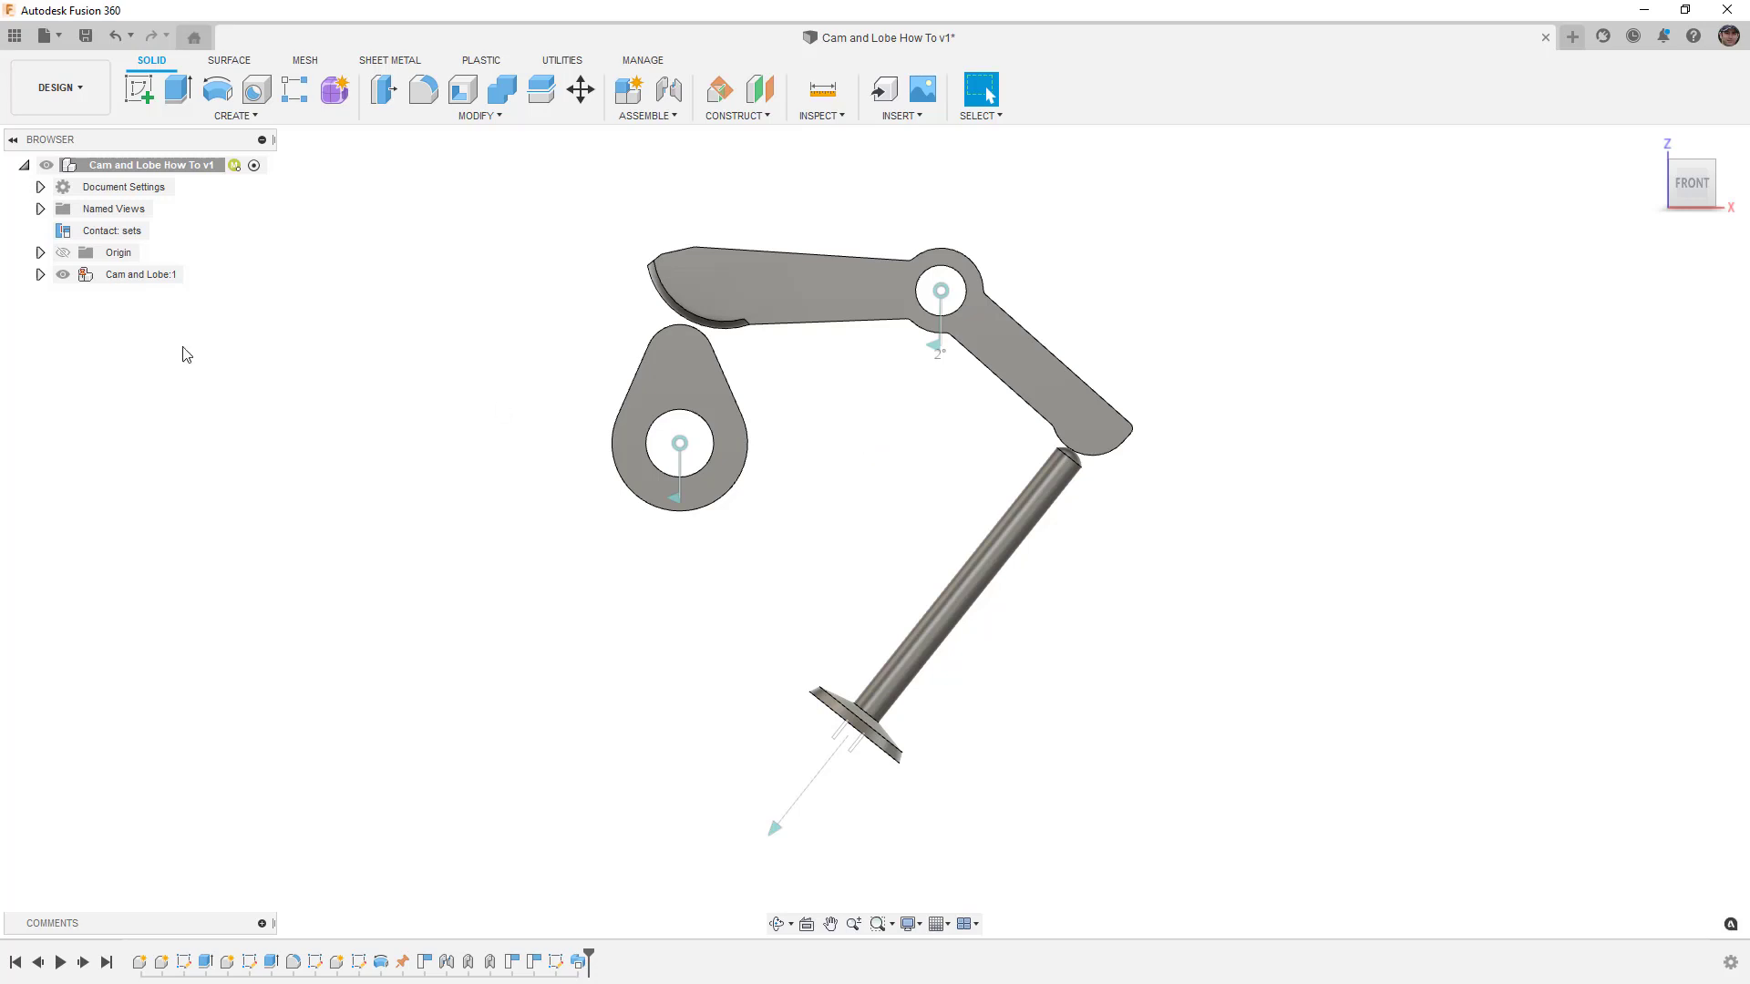
Expand Cam and Lobe:1 and select Follower:1, Valve:1 and Sketch1 in the browser.
left_click(40, 275)
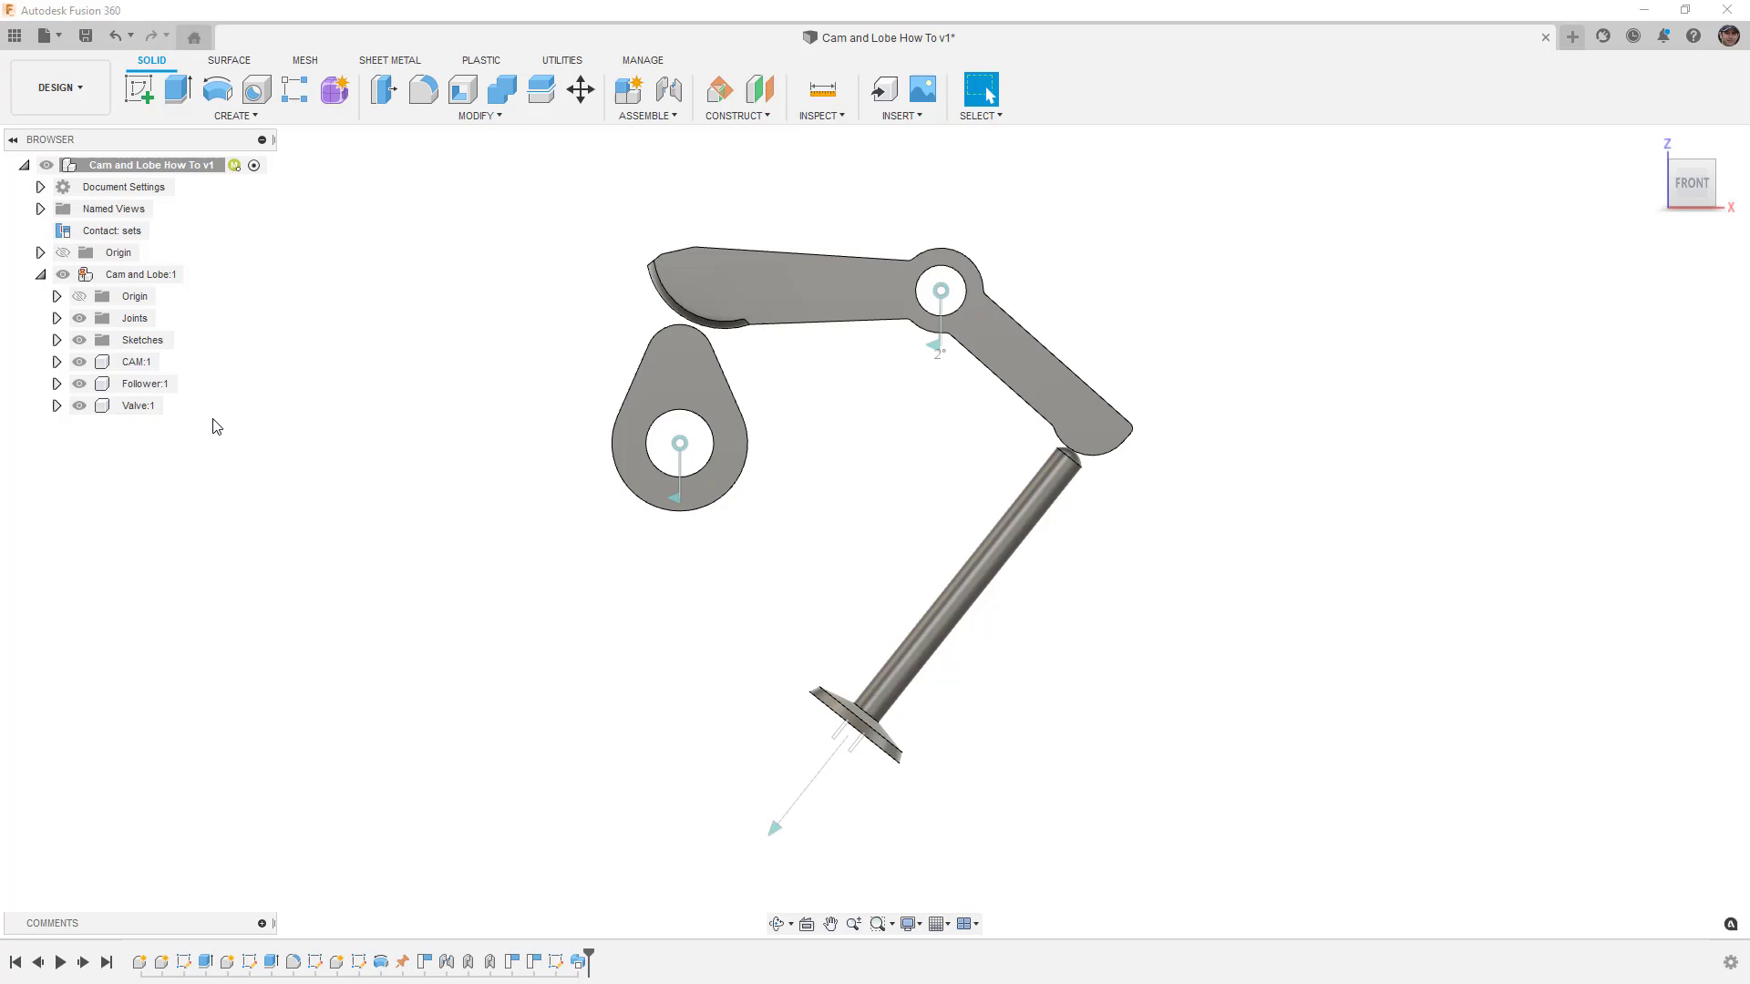
left_click(143, 385)
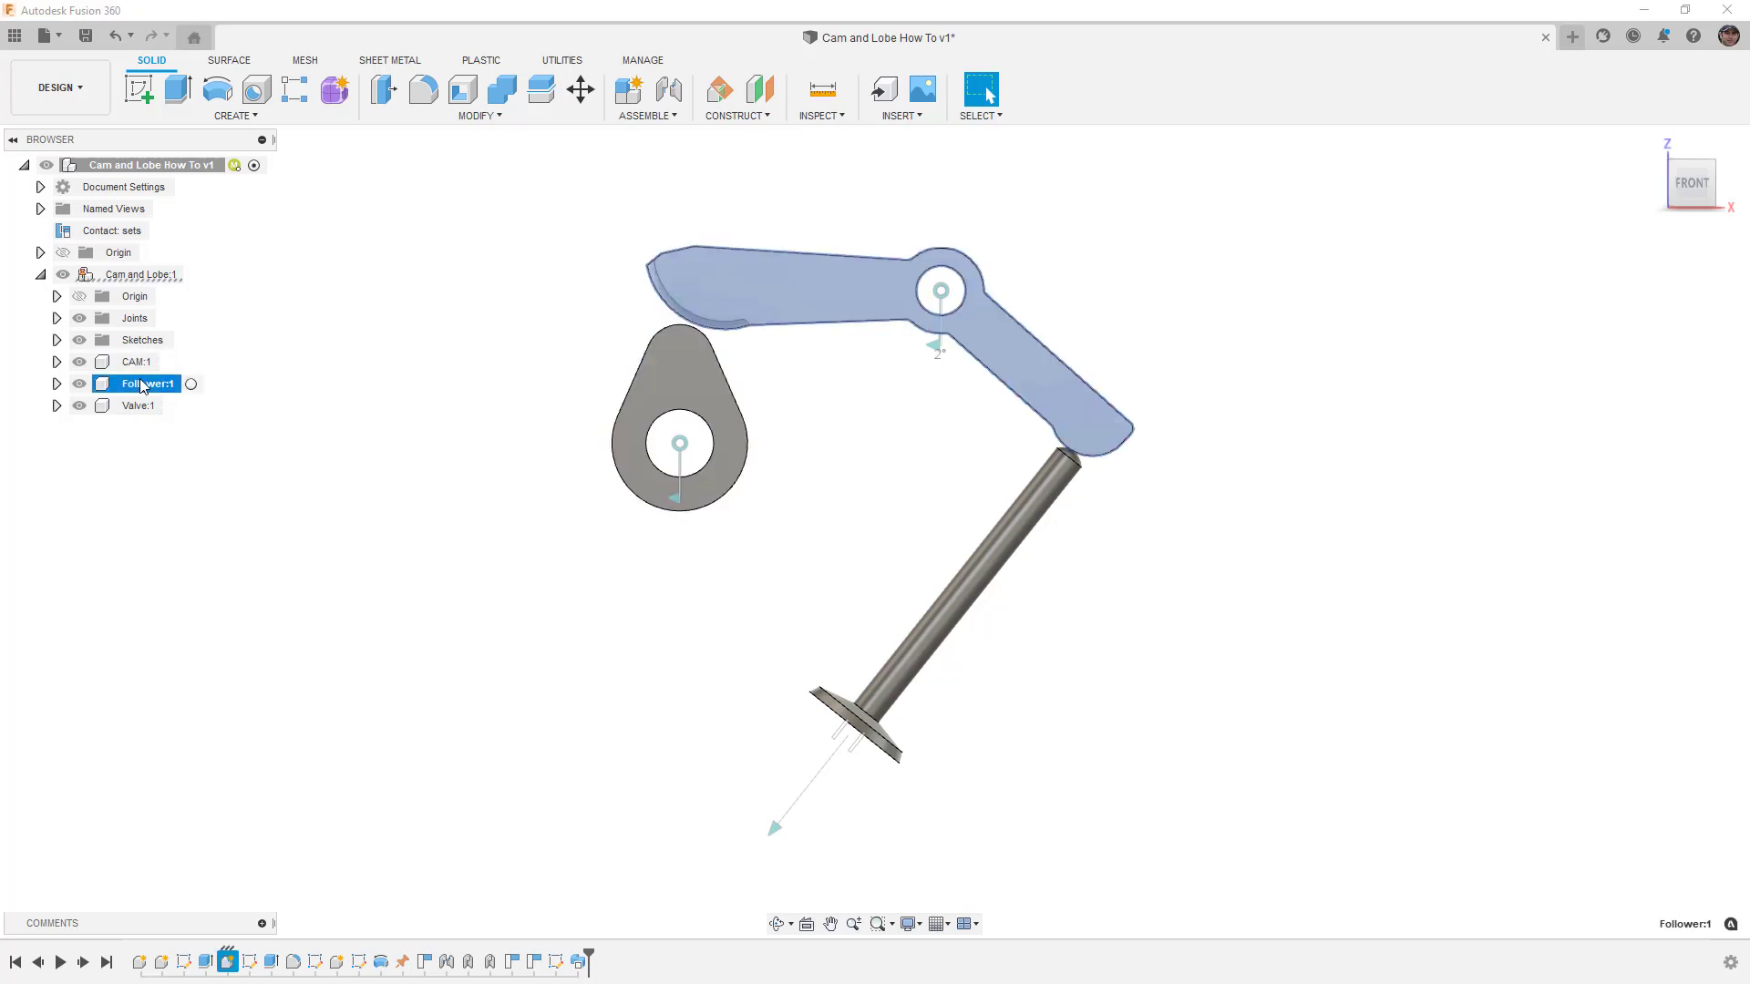
left_click(138, 407)
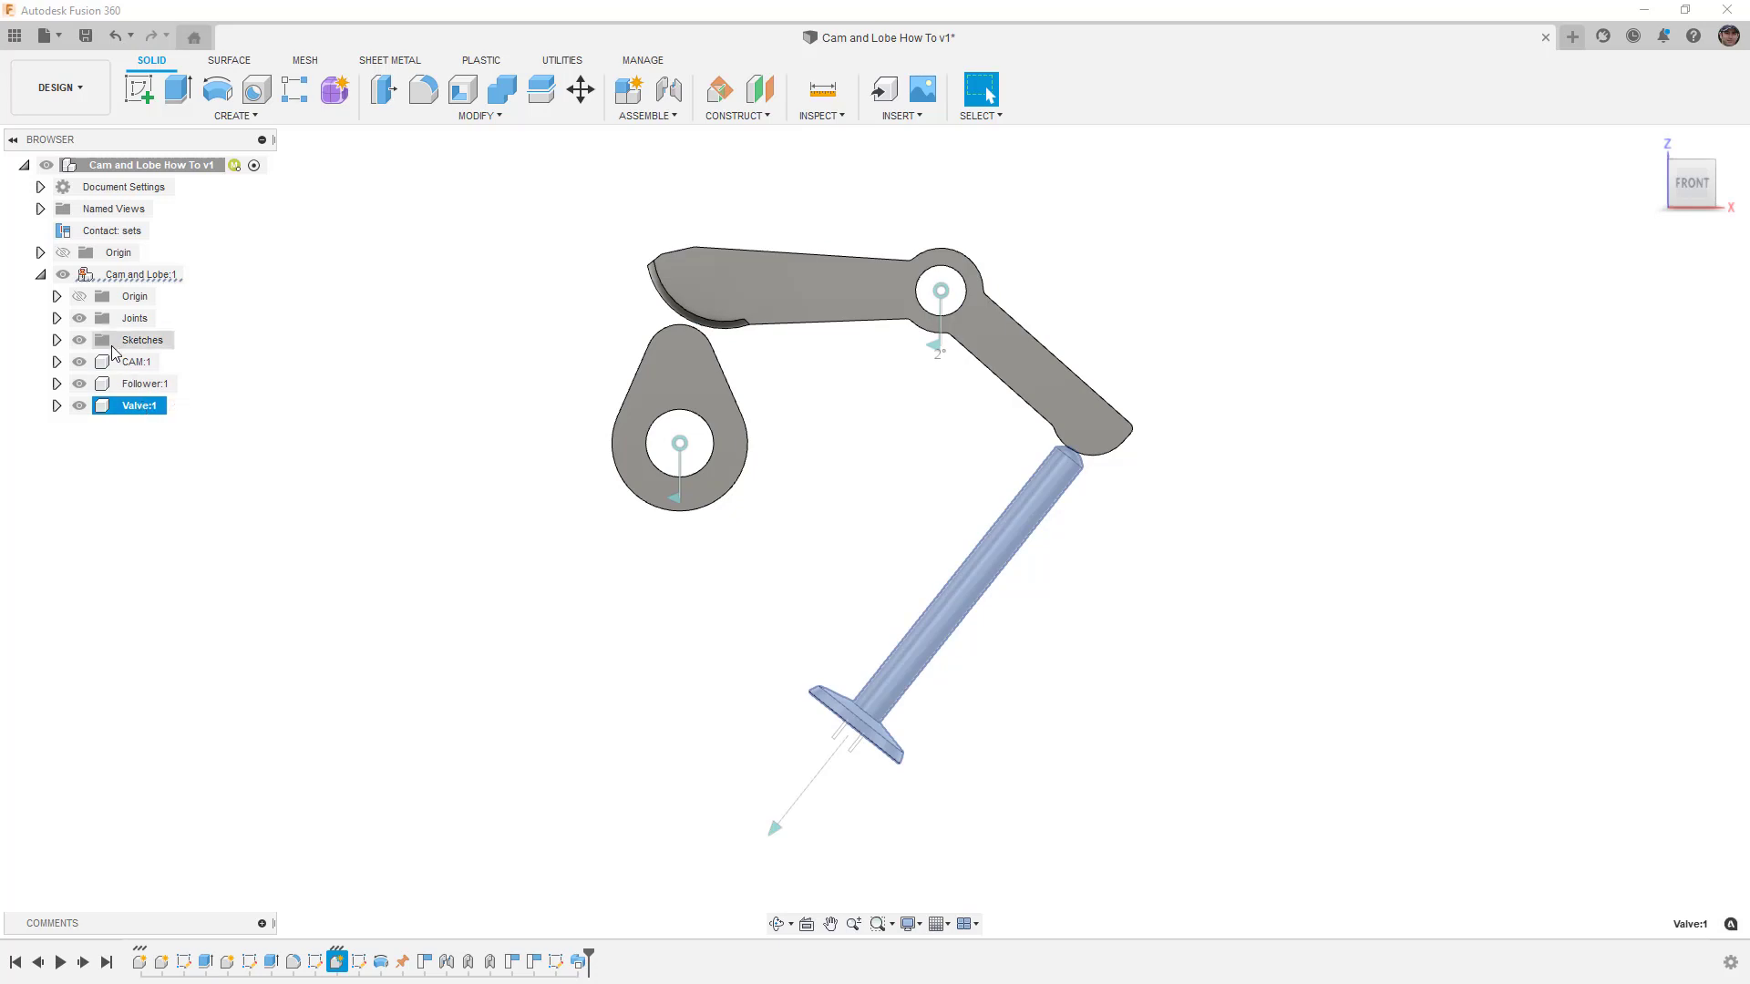
left_click(56, 340)
left_click(137, 364)
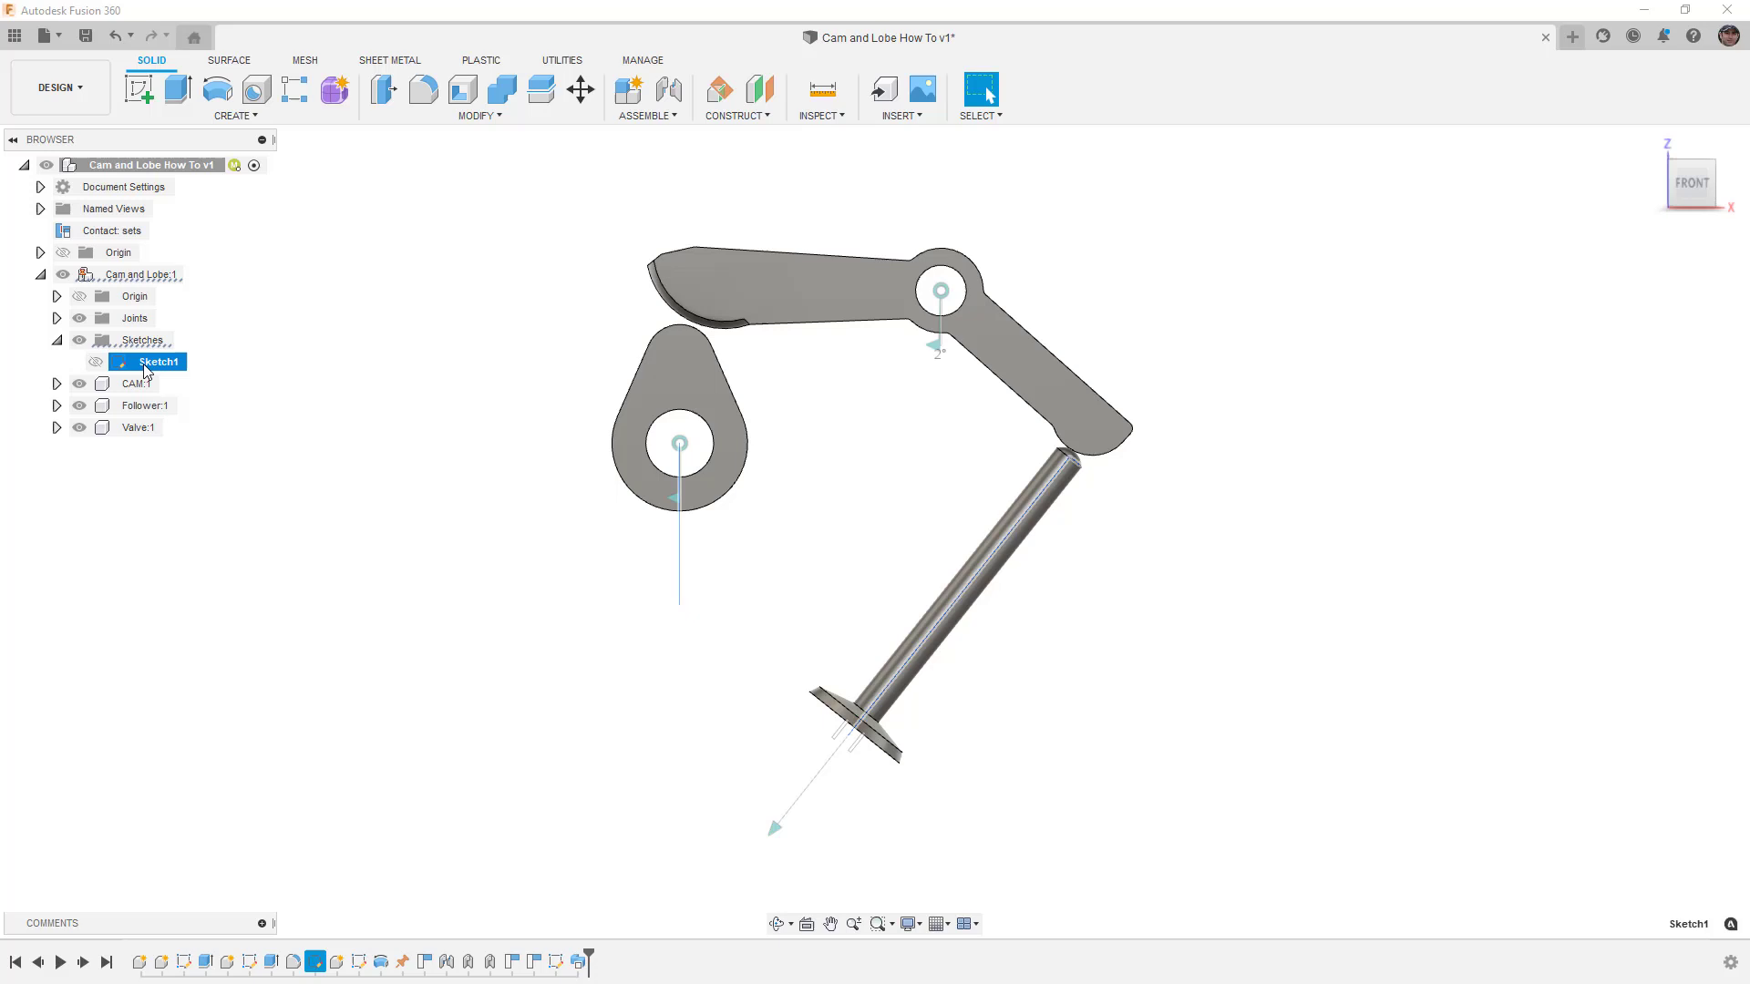
Rotate the cam and slide the valve, then revert positions and collapse the sketch list.
mouse_move(647, 363)
left_mouse_down()
mouse_move(623, 380)
mouse_move(671, 362)
left_mouse_up()
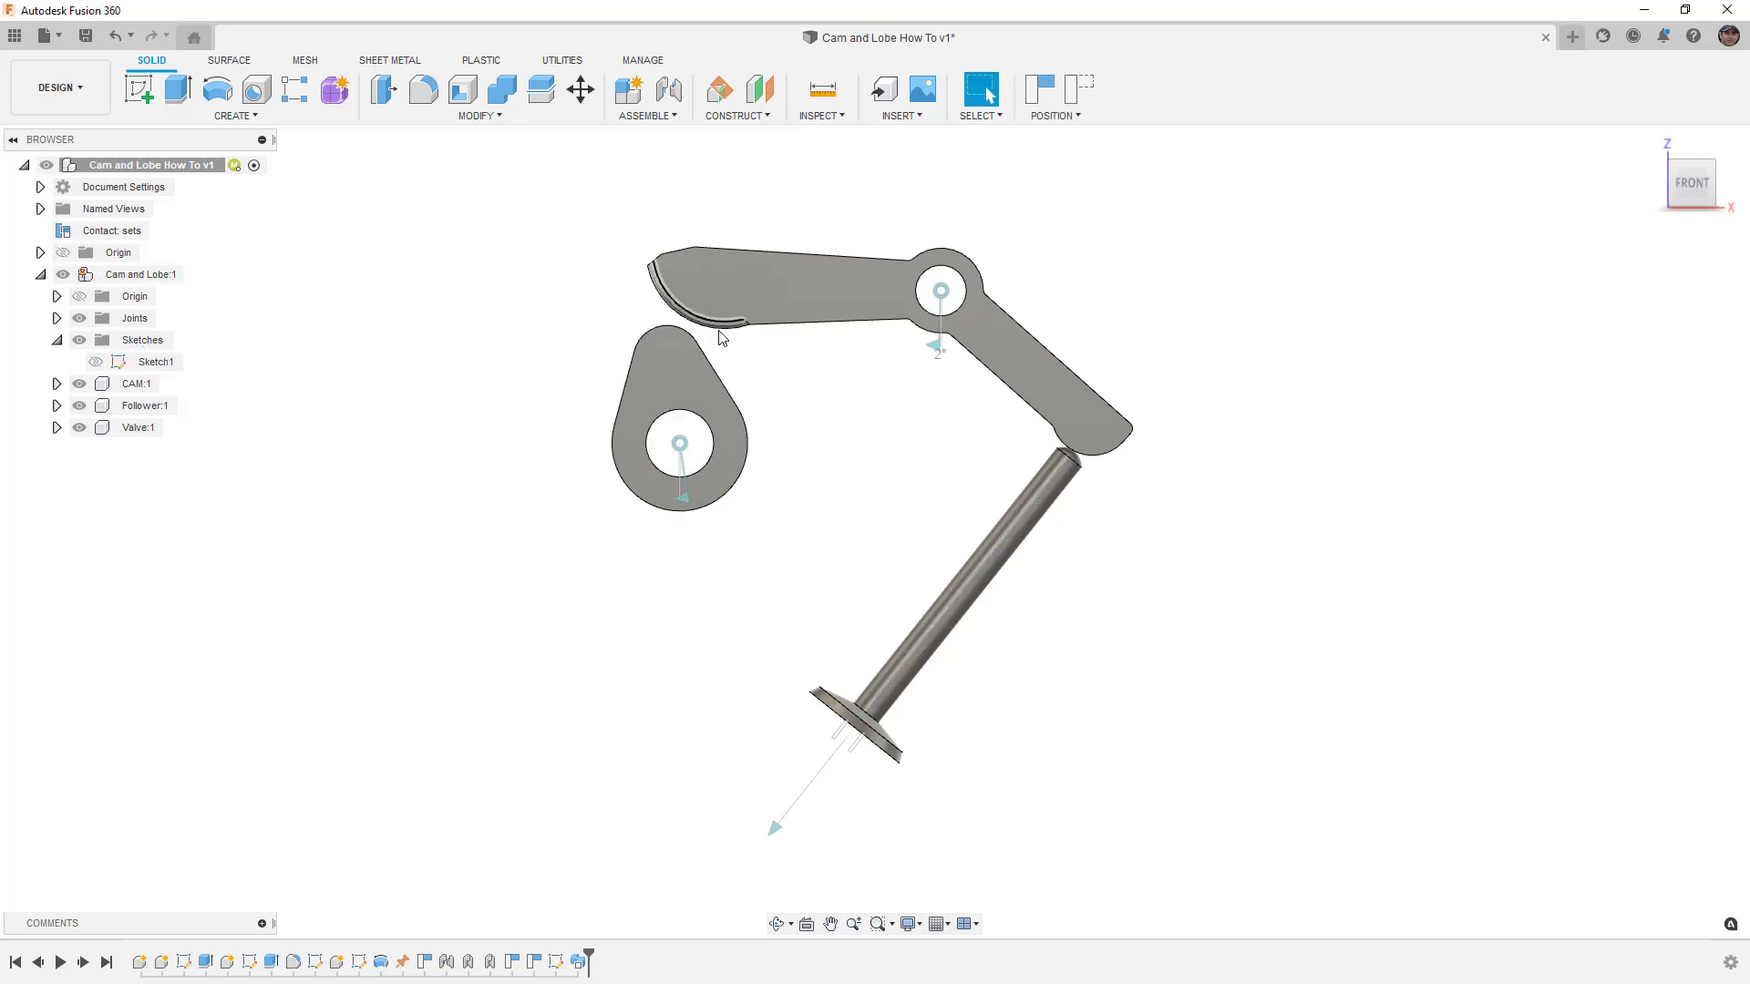
left_click_drag(1051, 495, 1032, 522)
left_click(1077, 88)
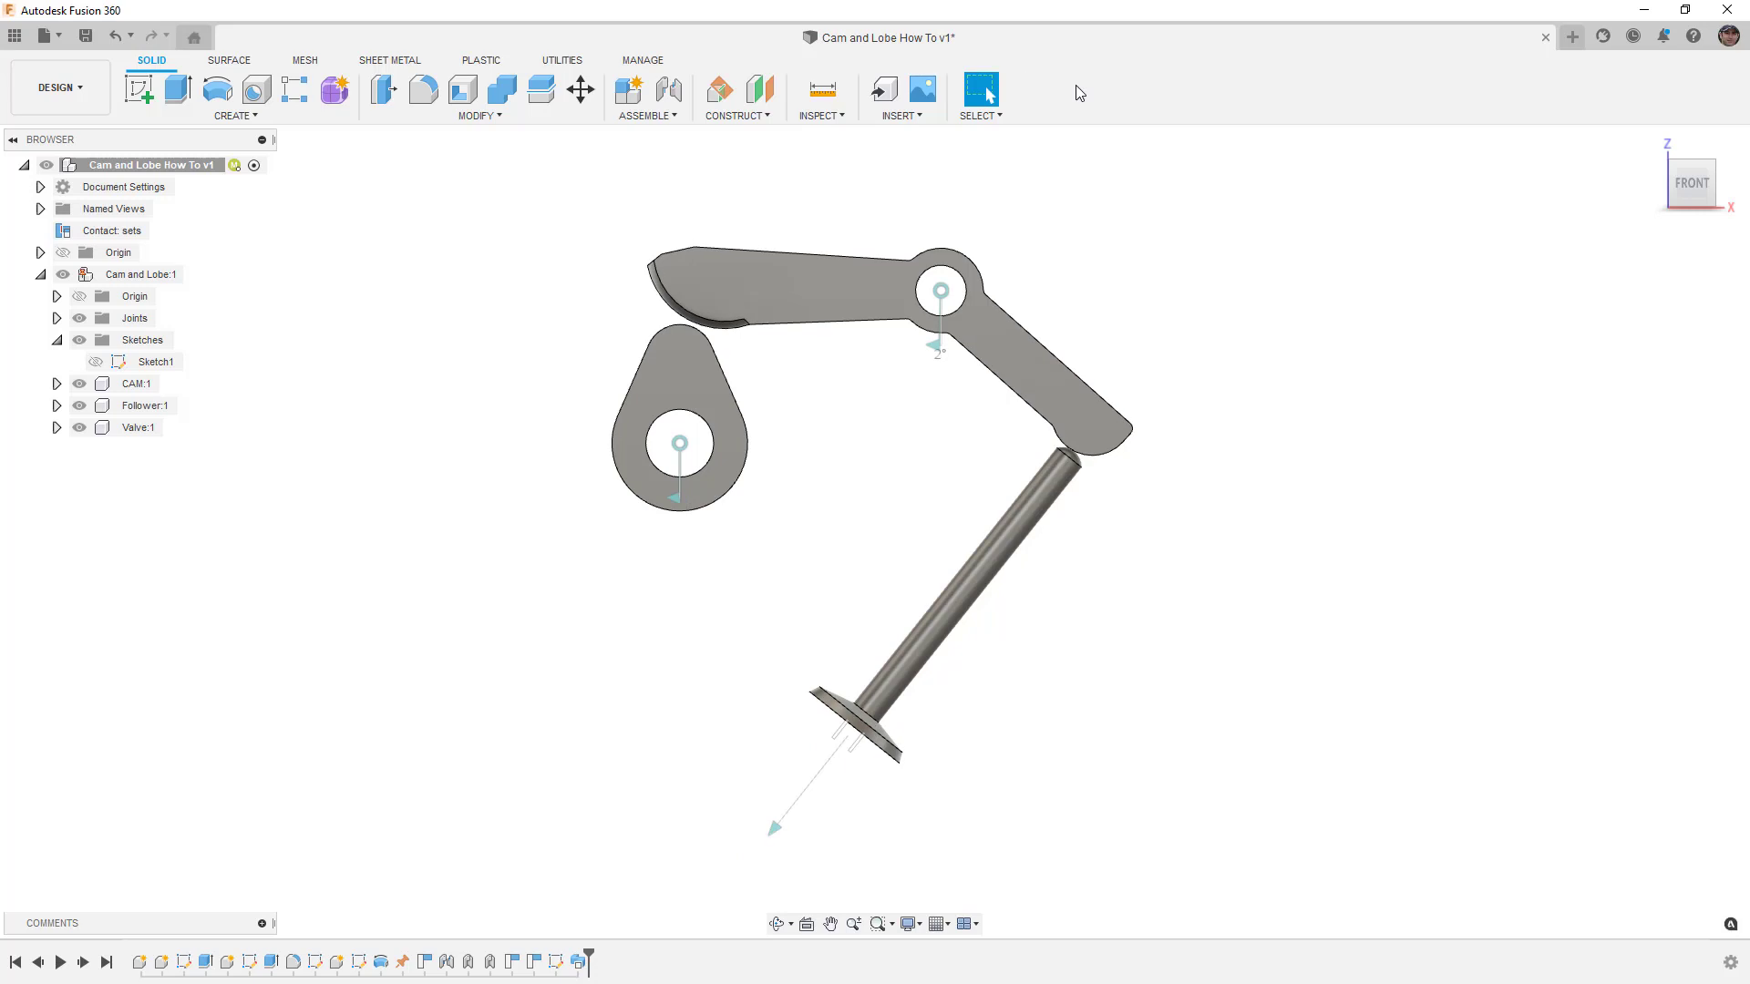
left_click(56, 340)
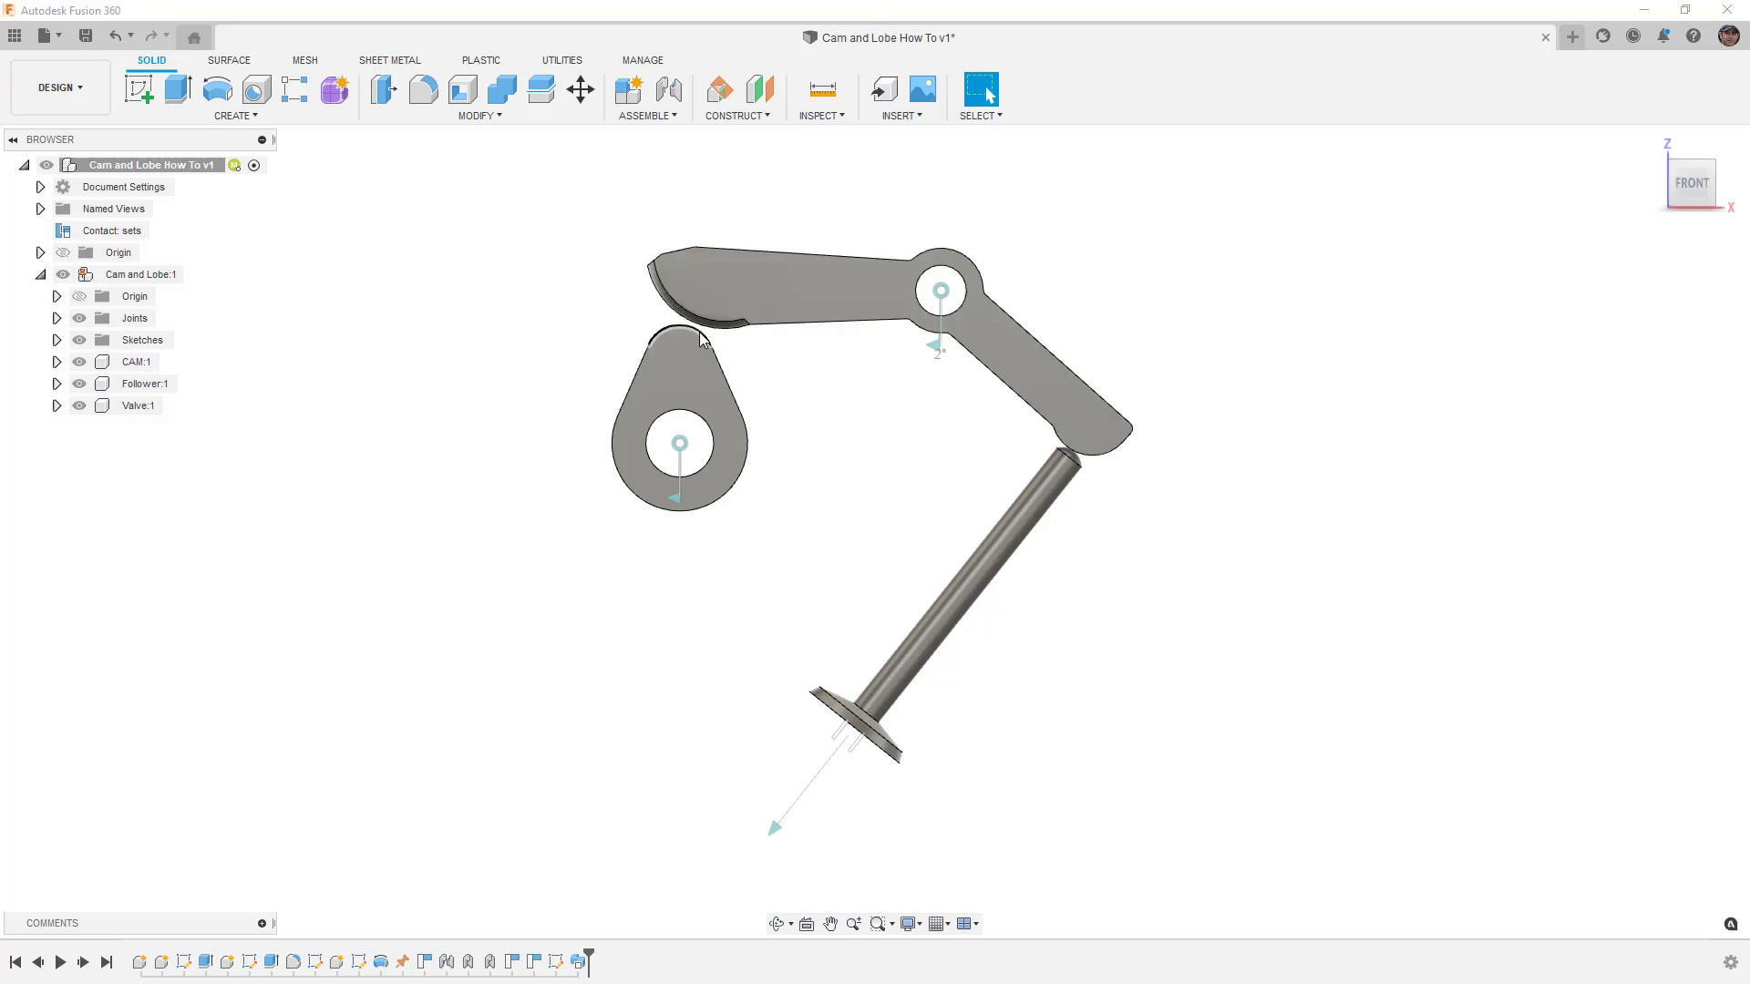
Add a Tangent Relationship between the follower's curved face and the cam lobe's top face.
left_click(647, 115)
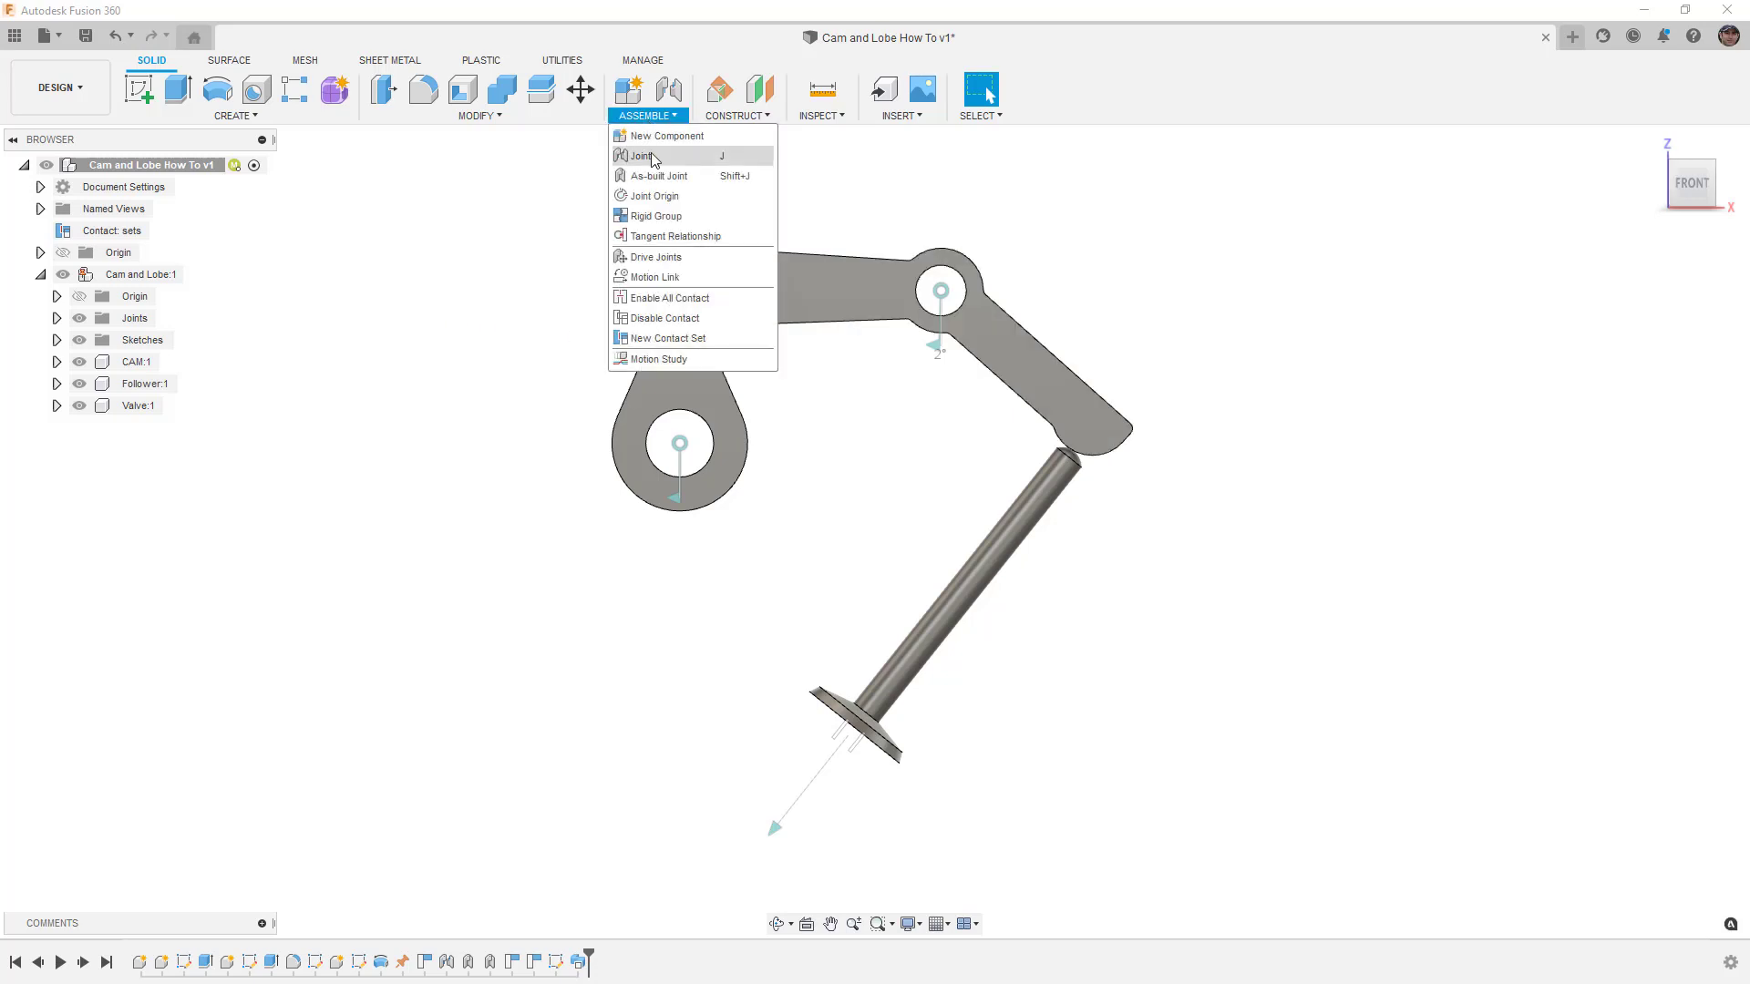
left_click(675, 236)
scroll(727, 335, "up", 3)
scroll(728, 335, "up", 2)
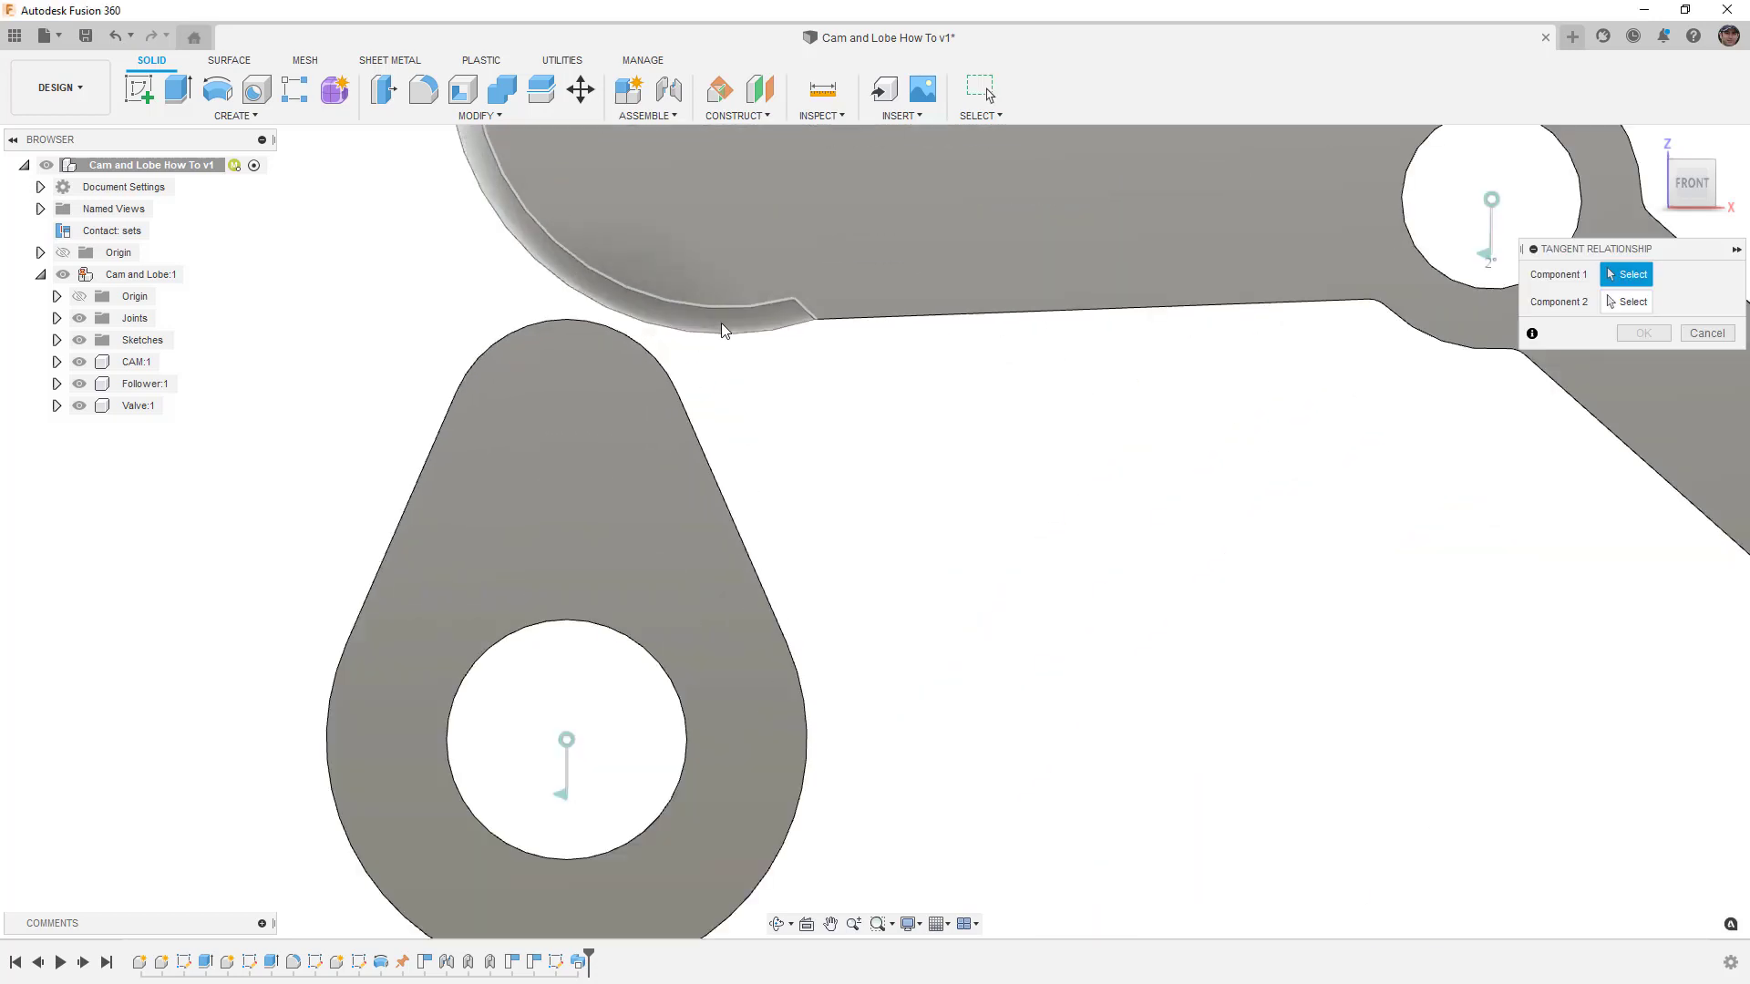
left_click(724, 336)
middle_click_drag(723, 337, 642, 310, "shift")
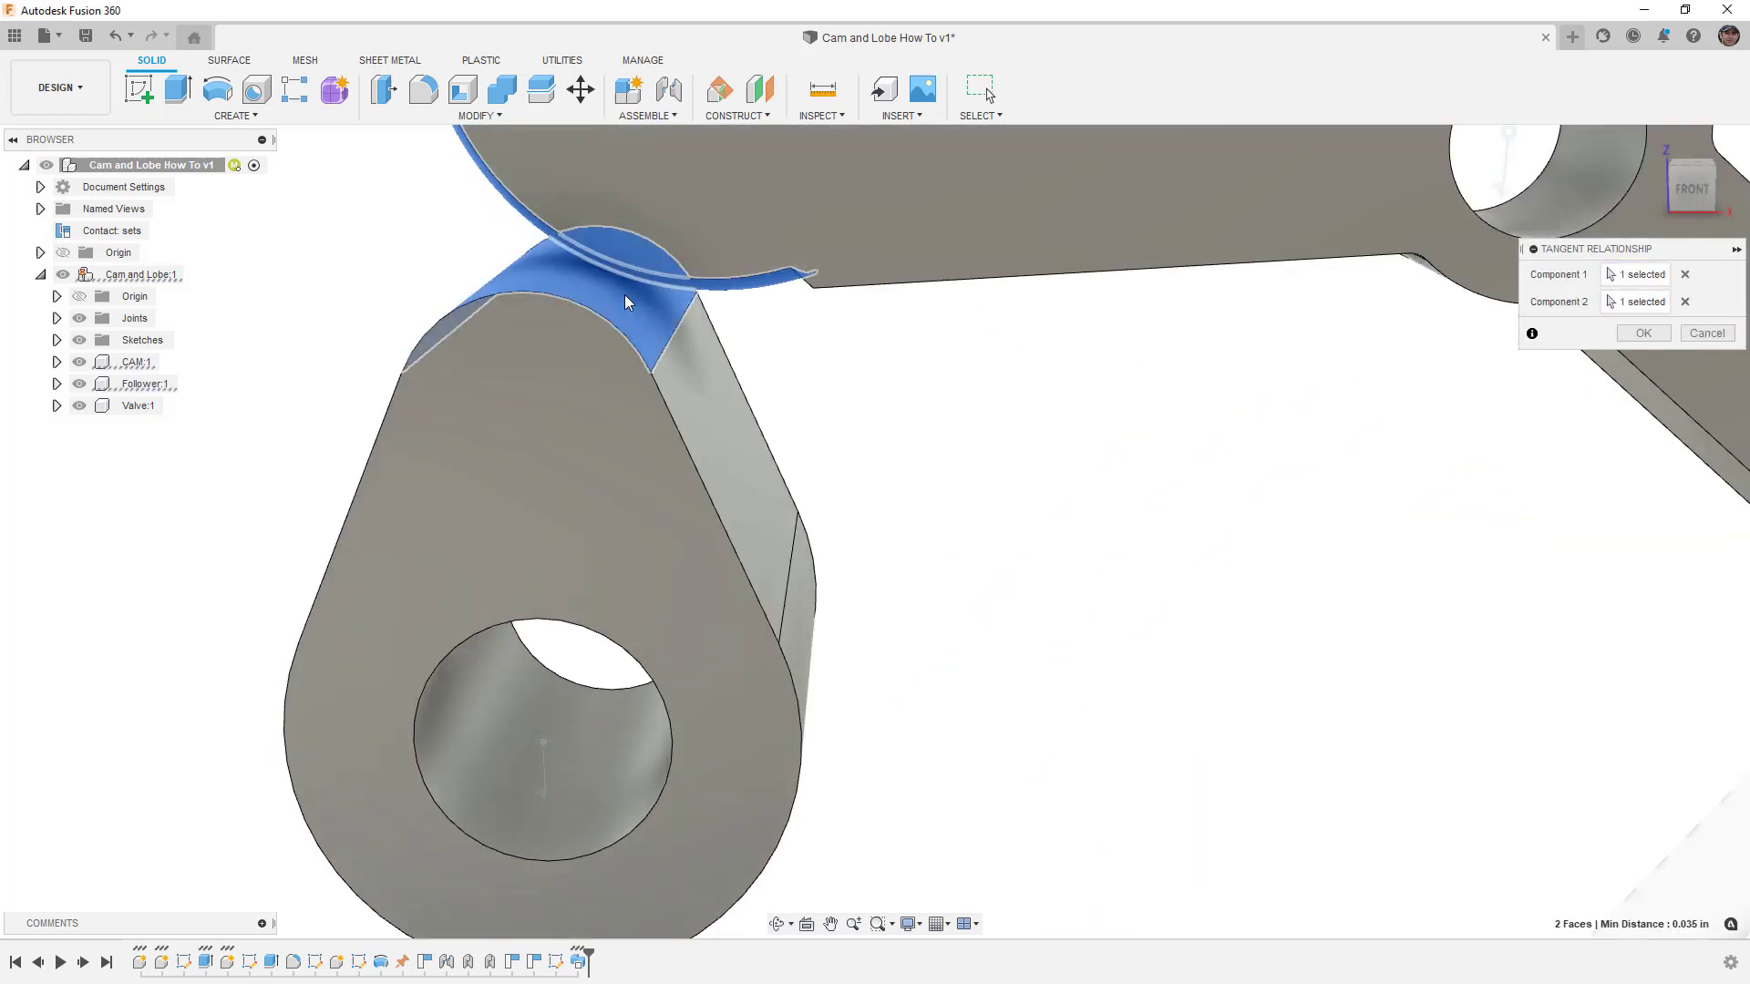
left_click(690, 363)
scroll(701, 377, "down", 2)
scroll(720, 401, "down", 2)
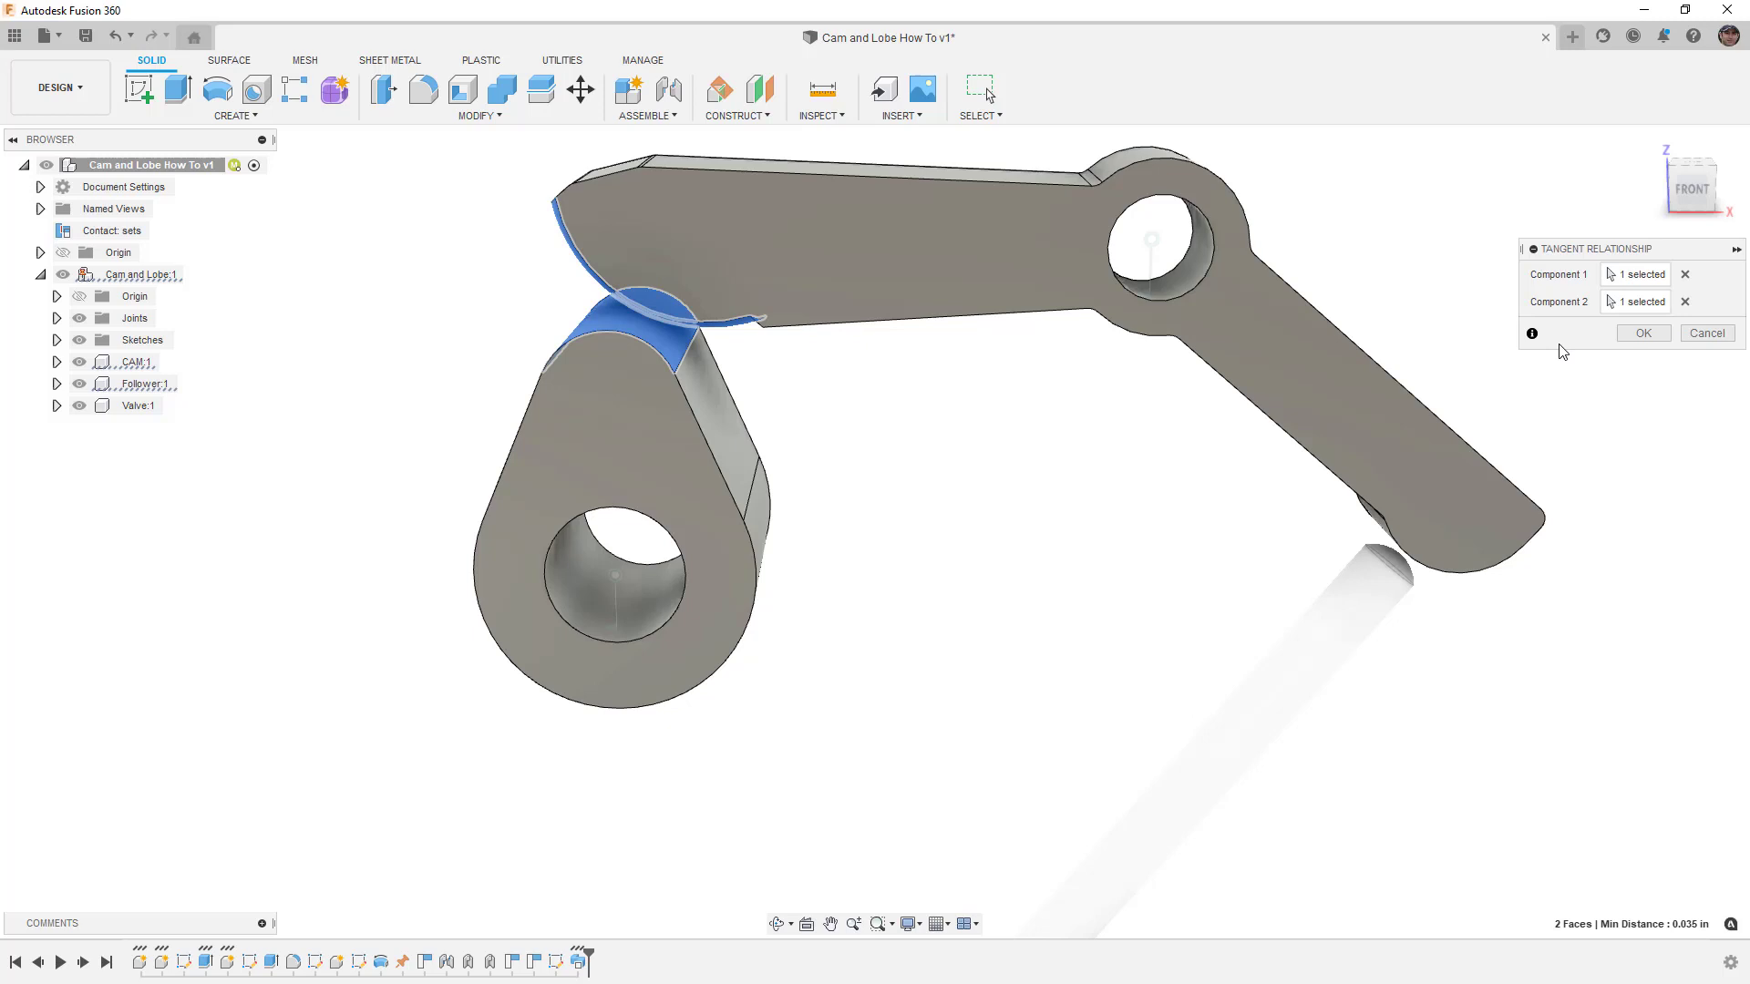
left_click(1633, 336)
left_click(1663, 196)
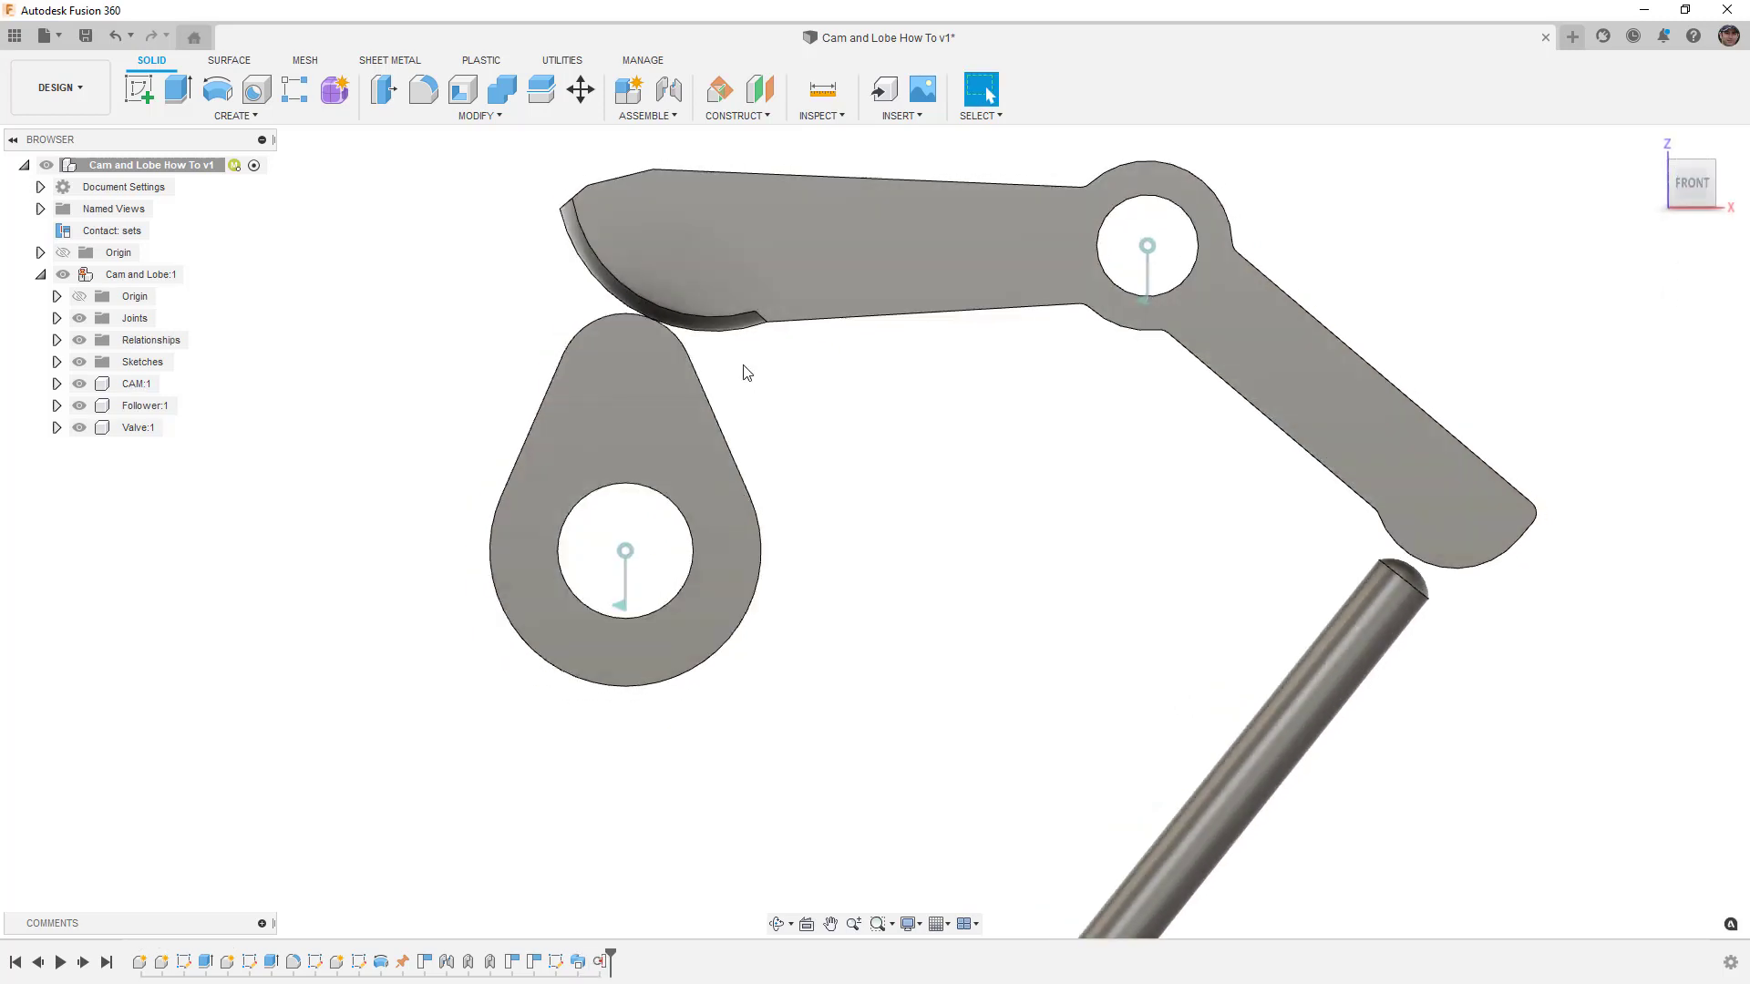
left_click_drag(658, 342, 729, 492)
left_click(1095, 84)
scroll(784, 512, "down", 3)
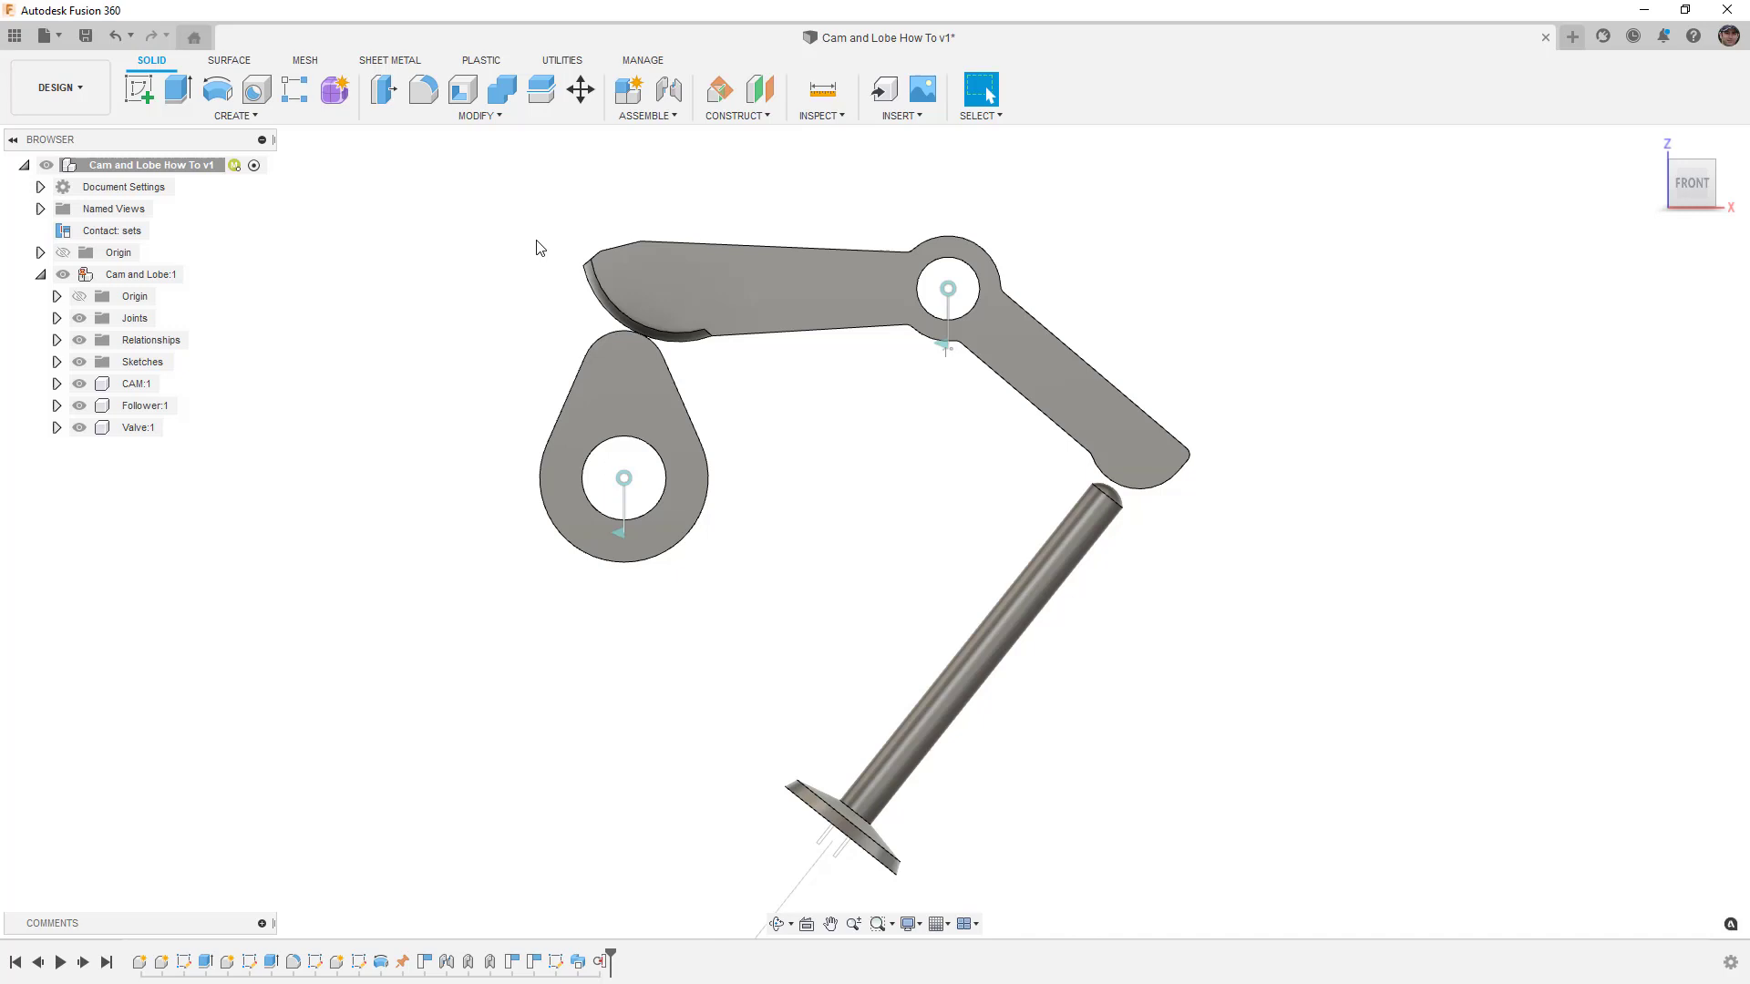
Create a Motion Link between joints Rev1 and Slider3 at Angle 1 deg to Distance 0.03 in.
left_click(644, 118)
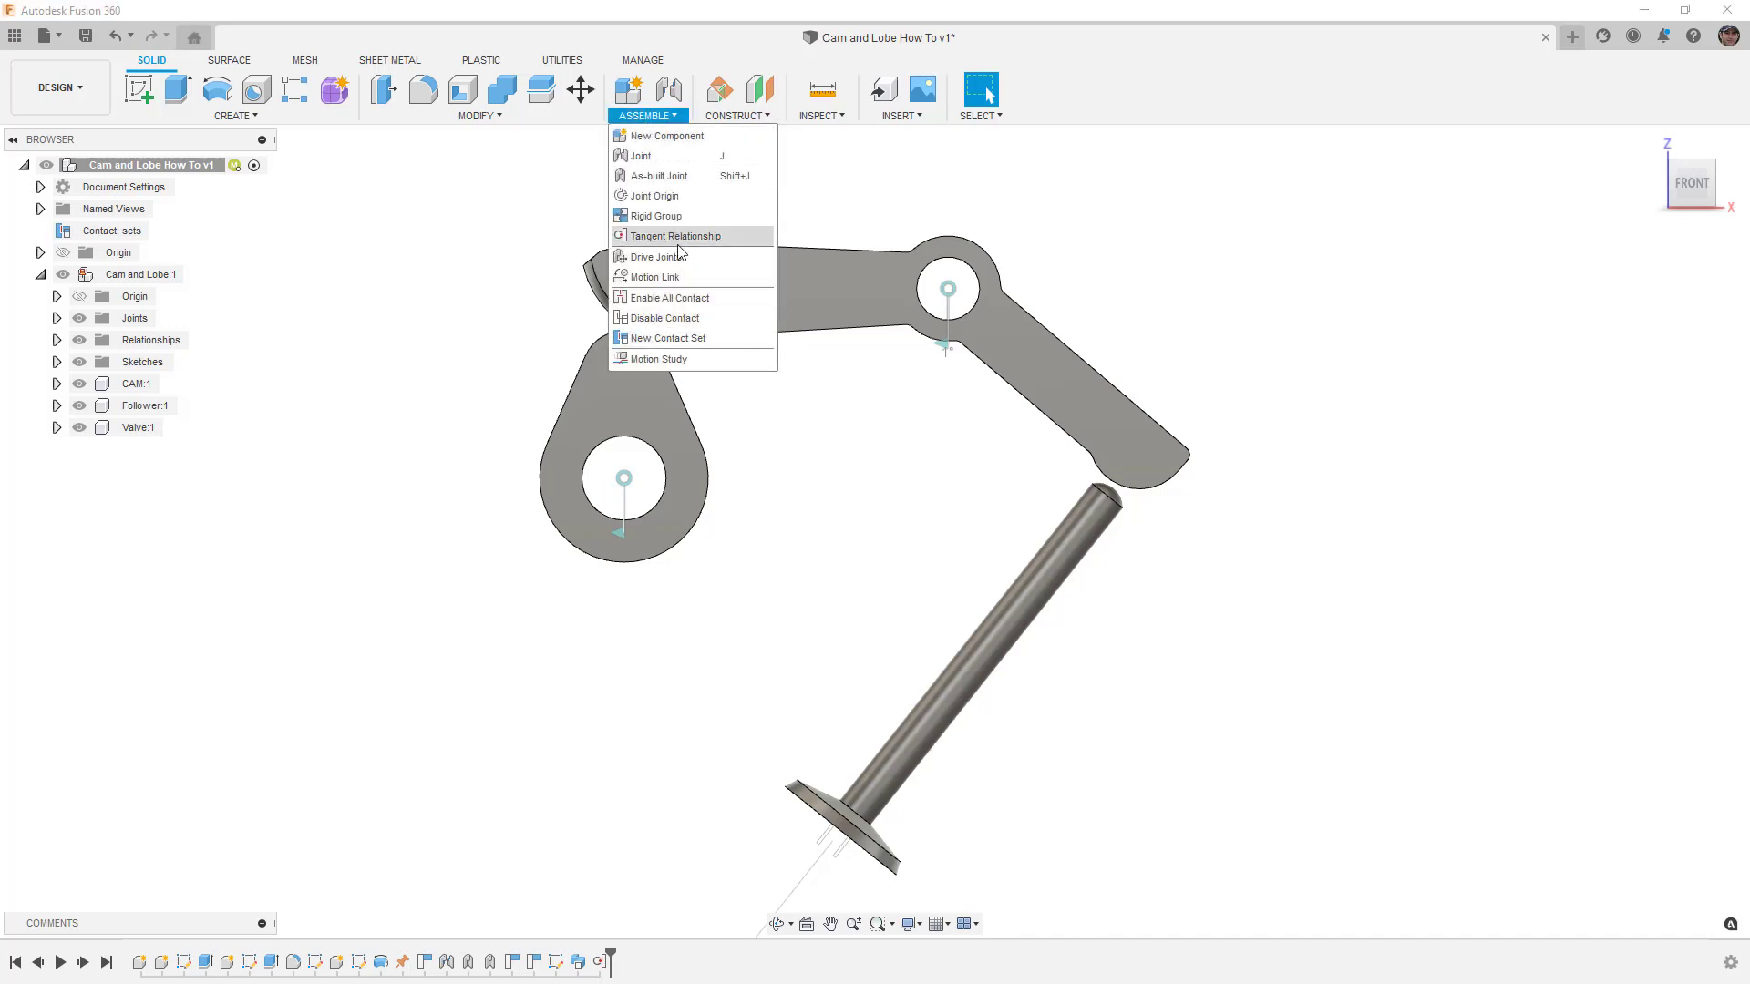
left_click(680, 277)
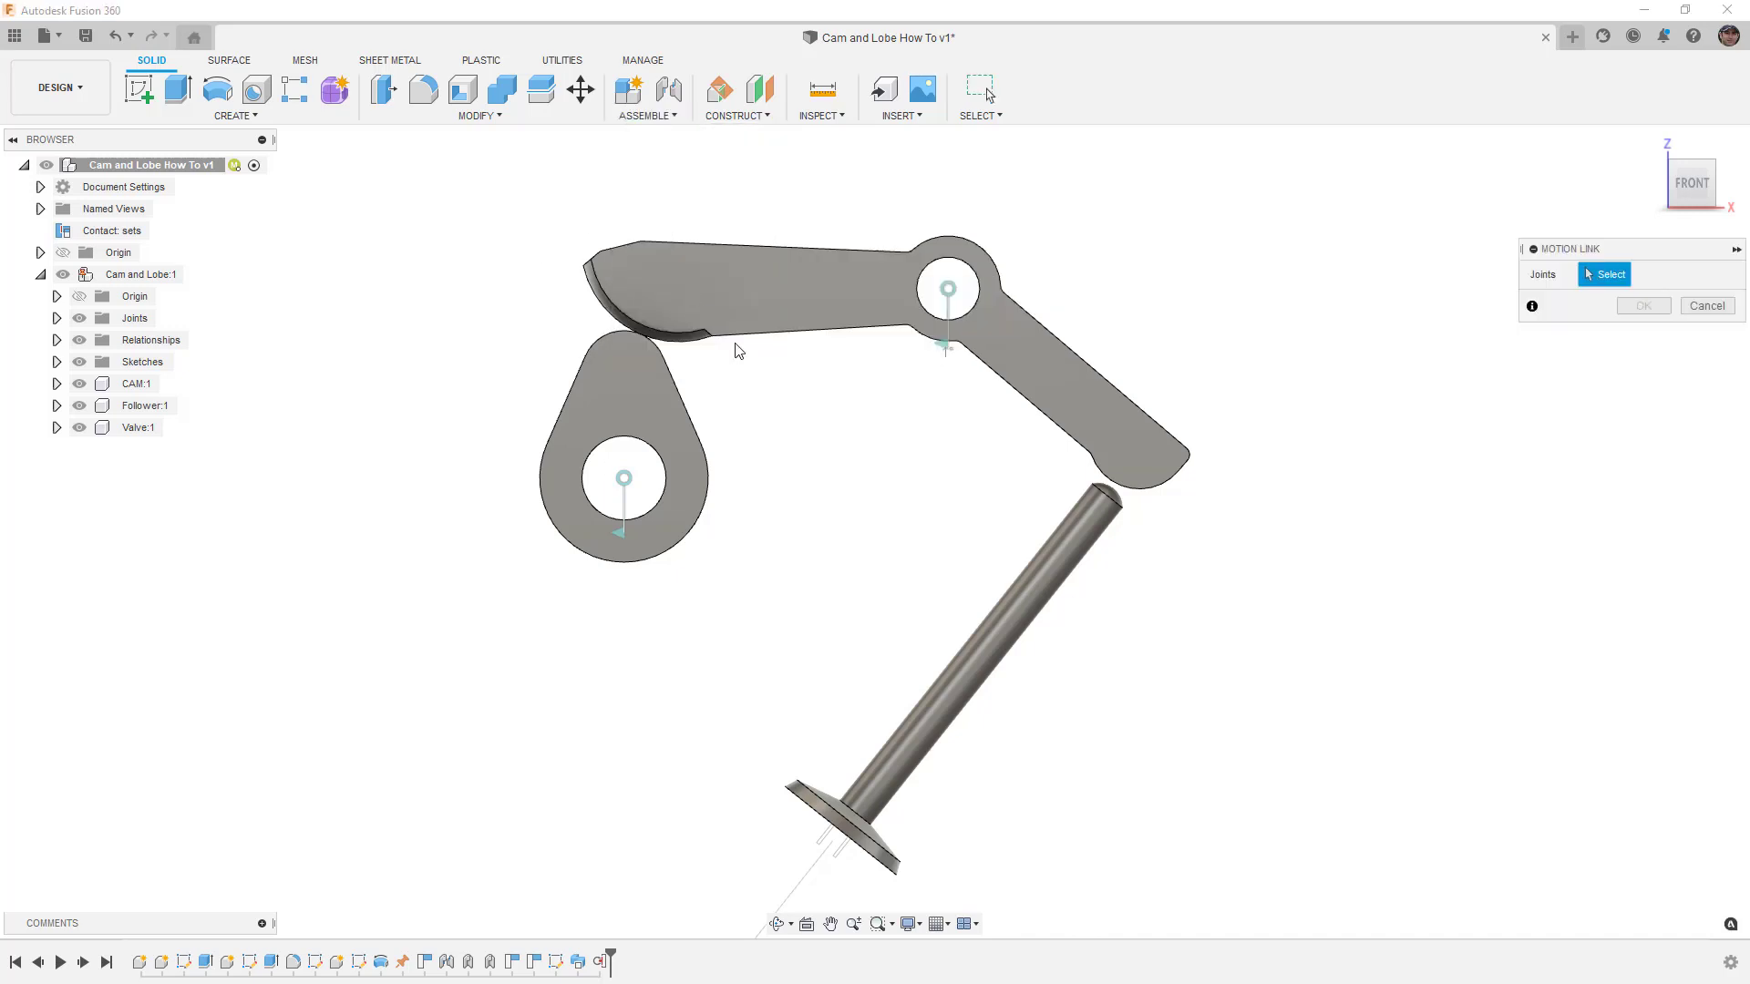
left_click(950, 311)
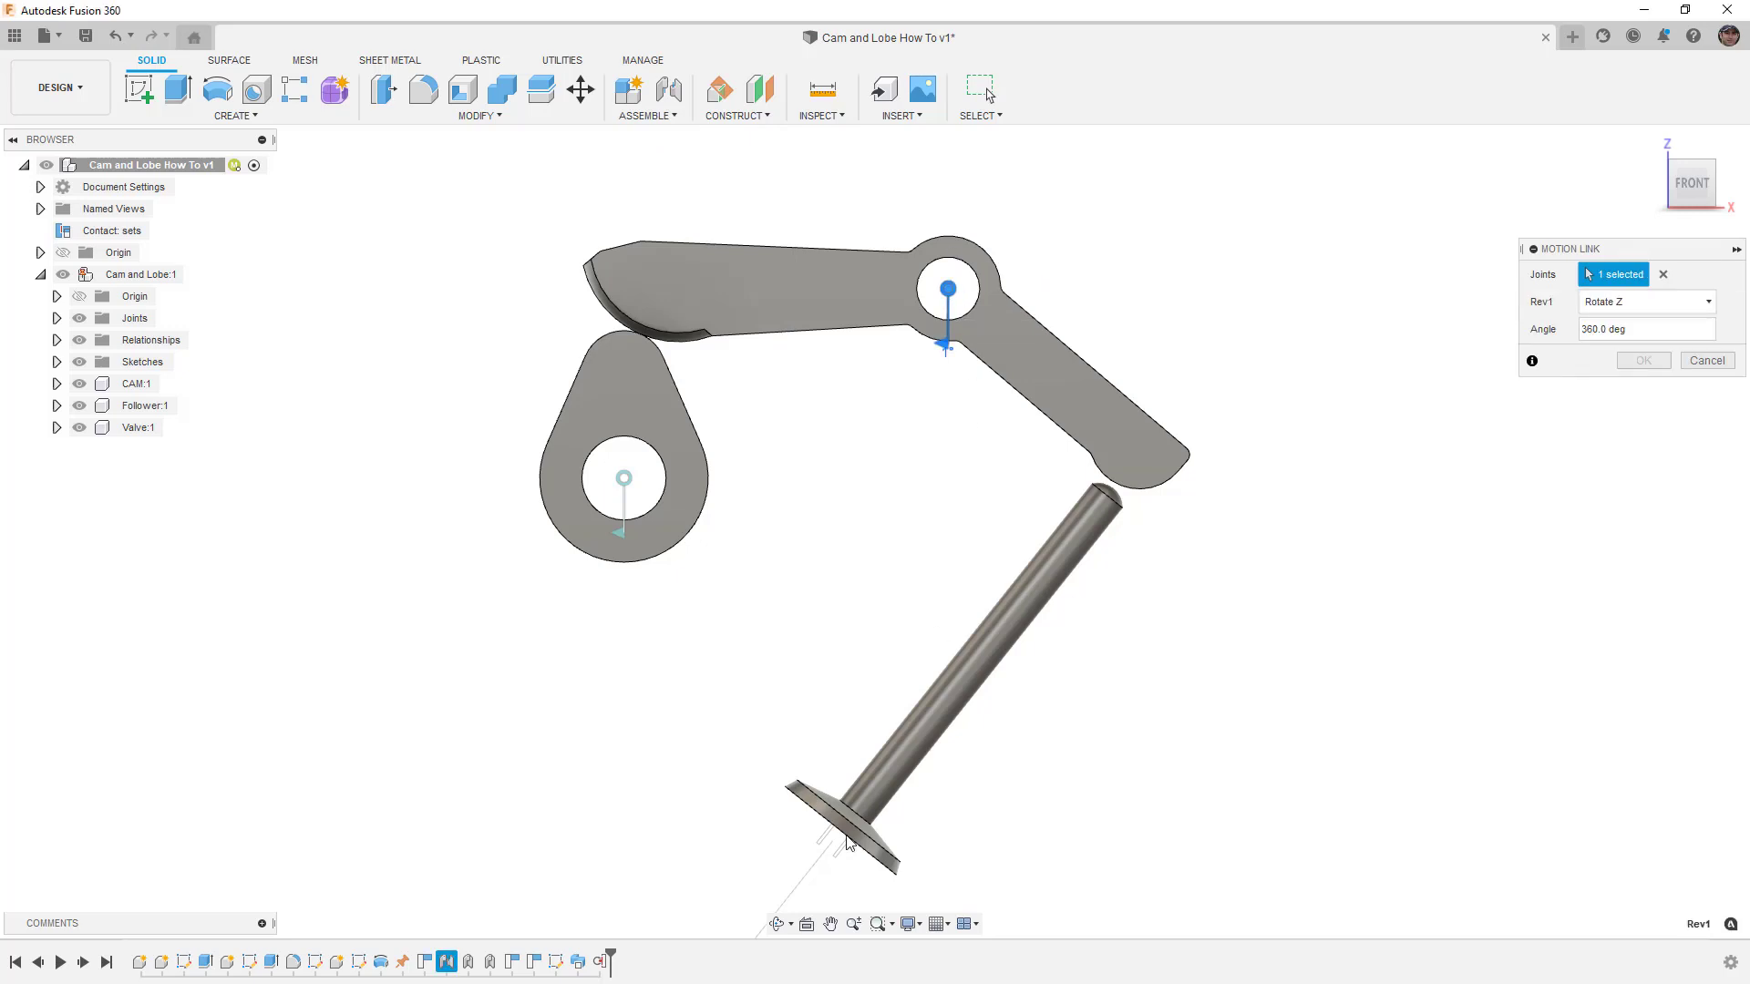
left_click(817, 859)
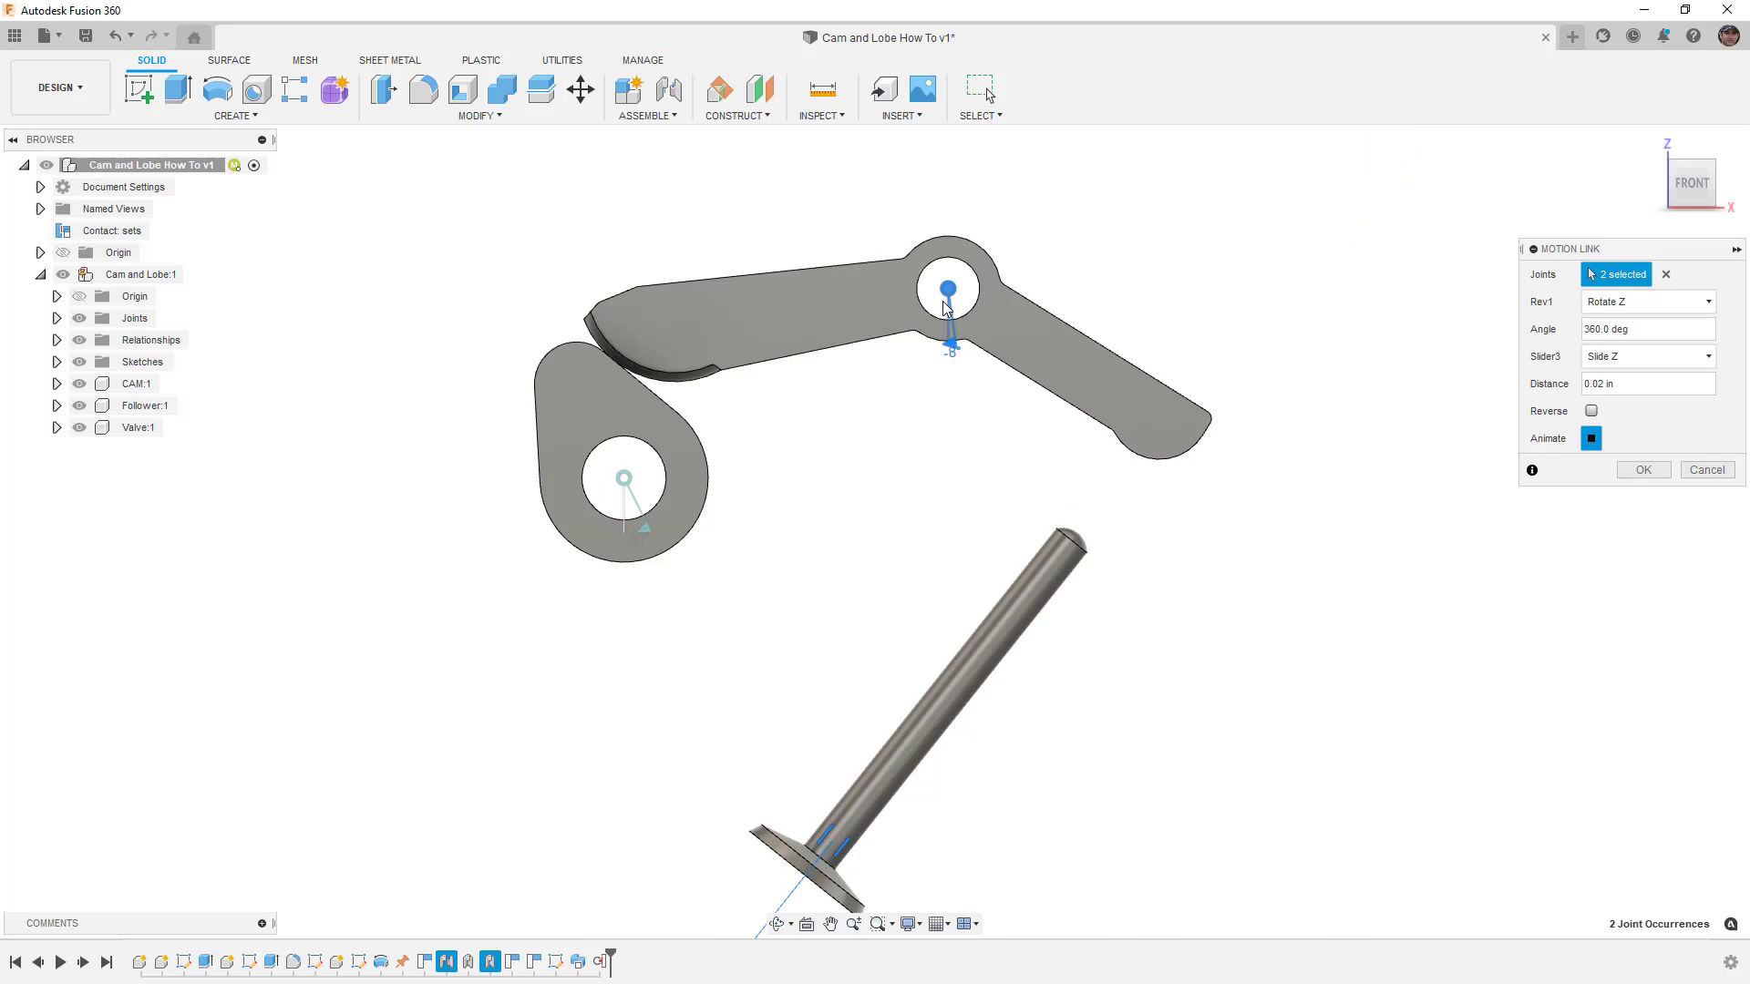
left_click(1583, 329)
type("1")
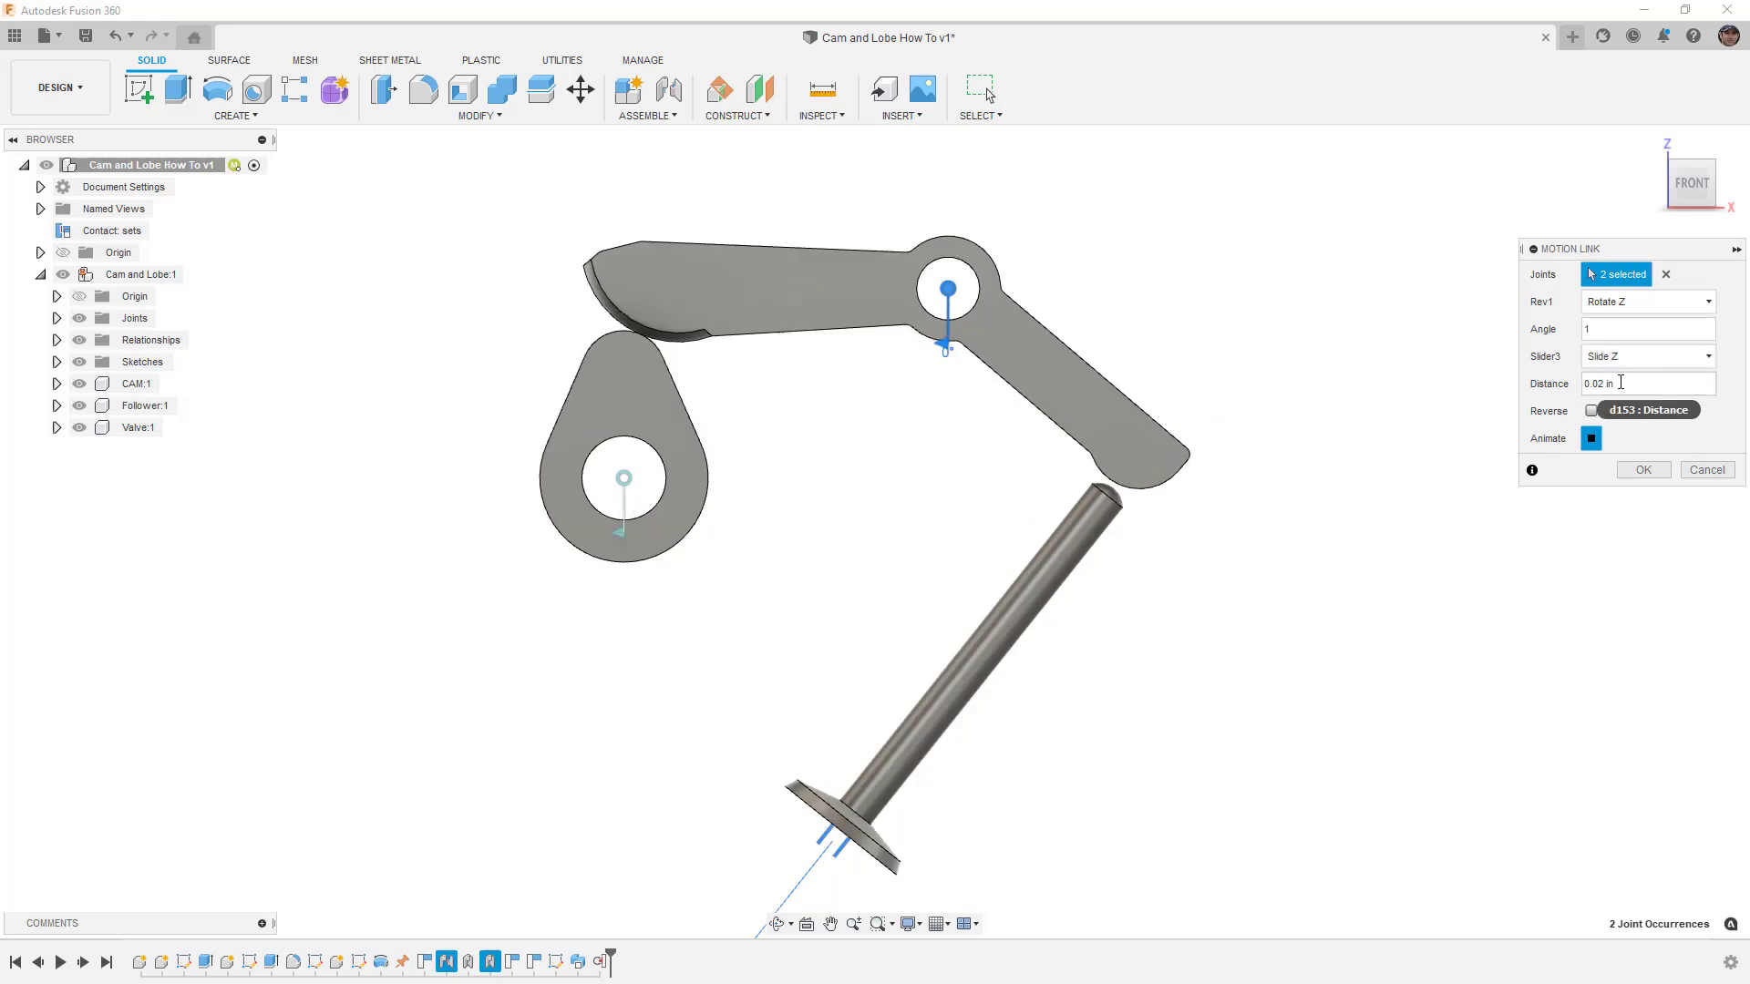
left_click(1621, 383)
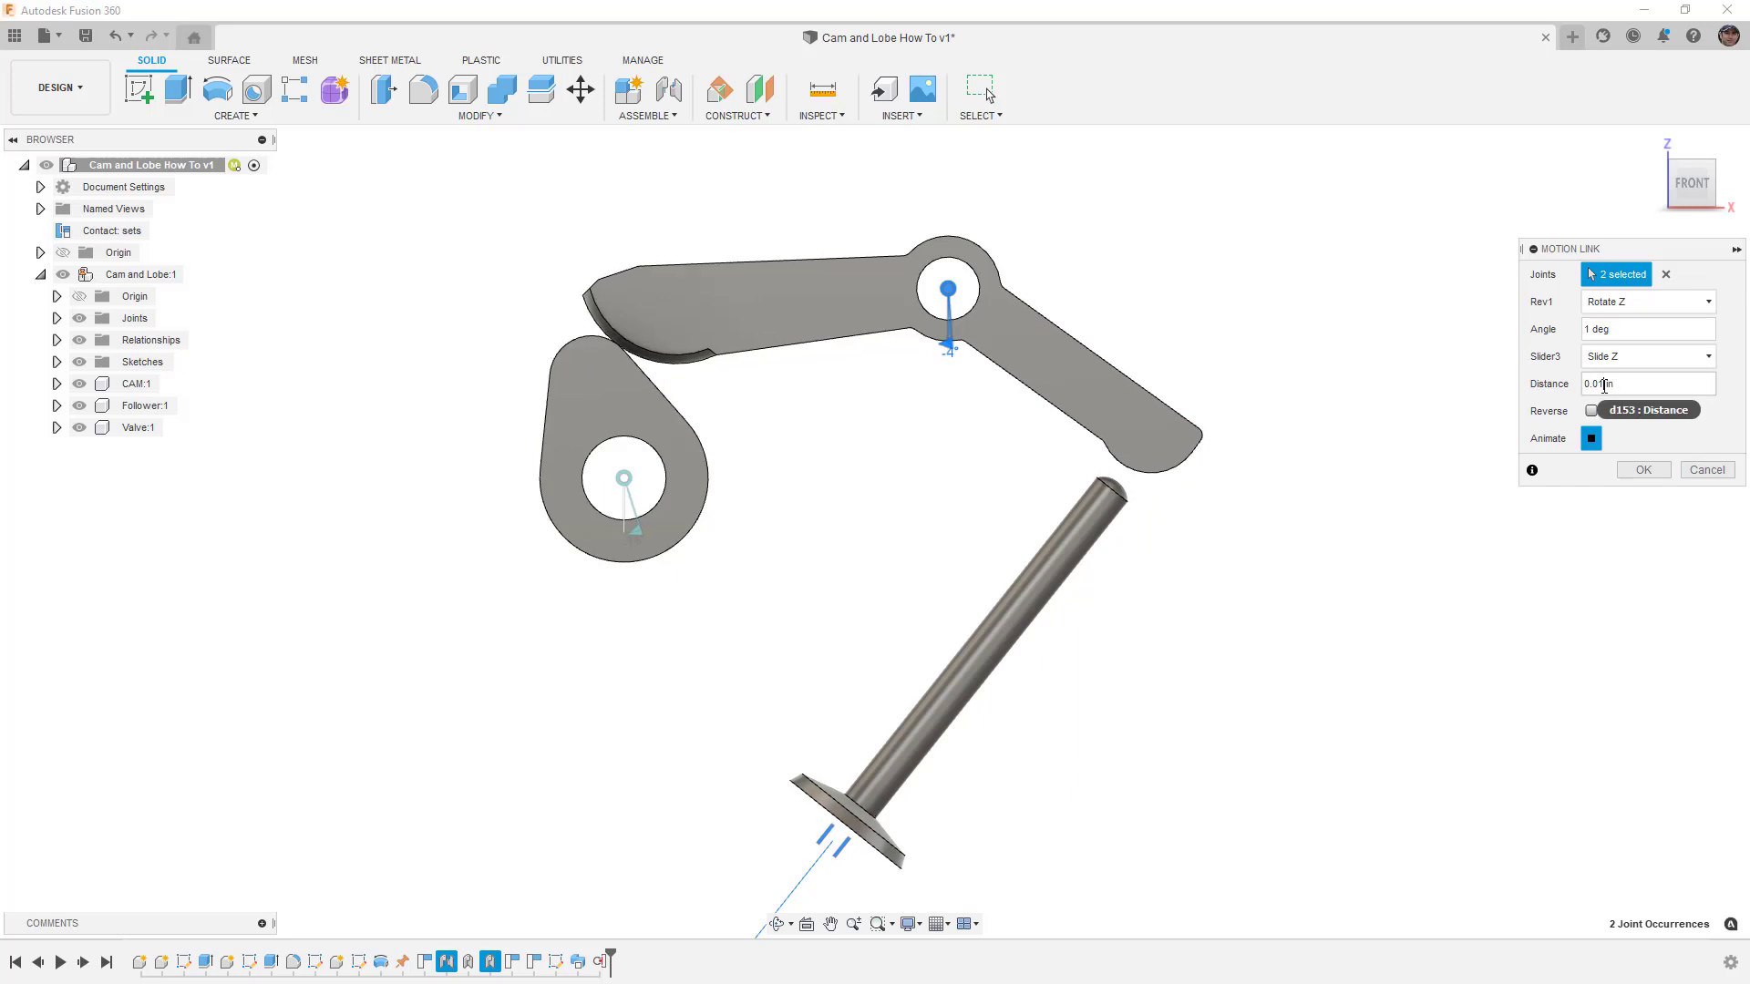
type("3")
key("Return")
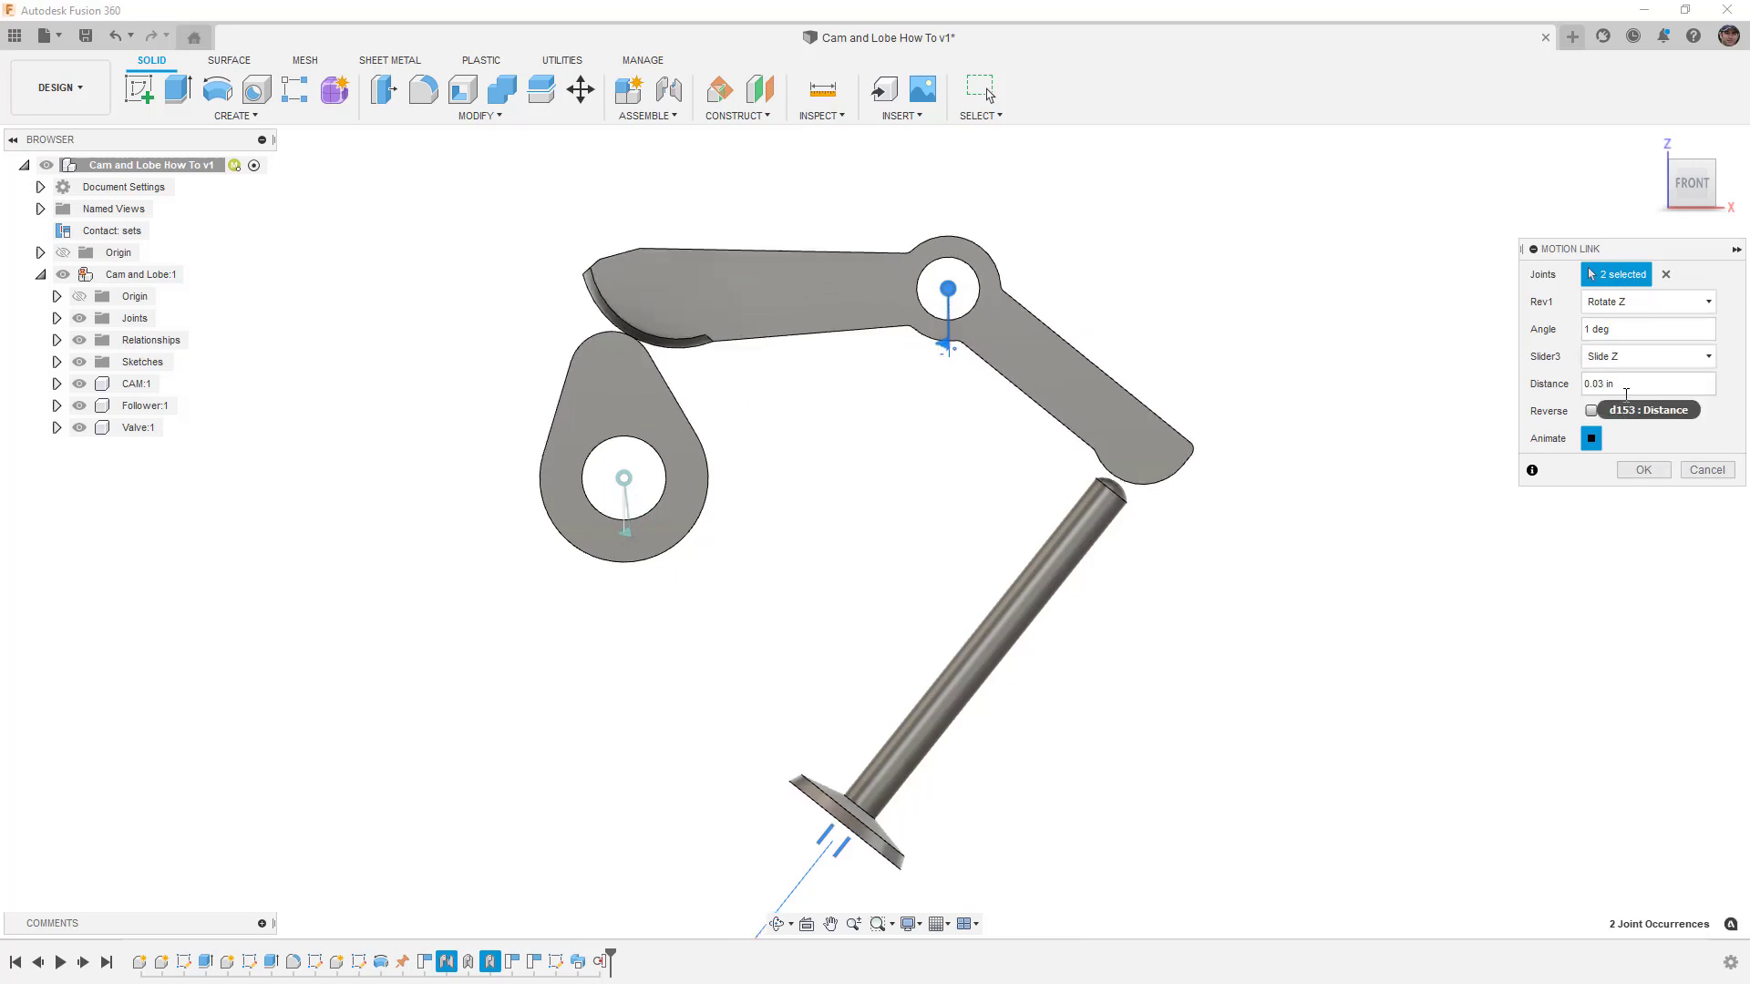
left_click(1644, 469)
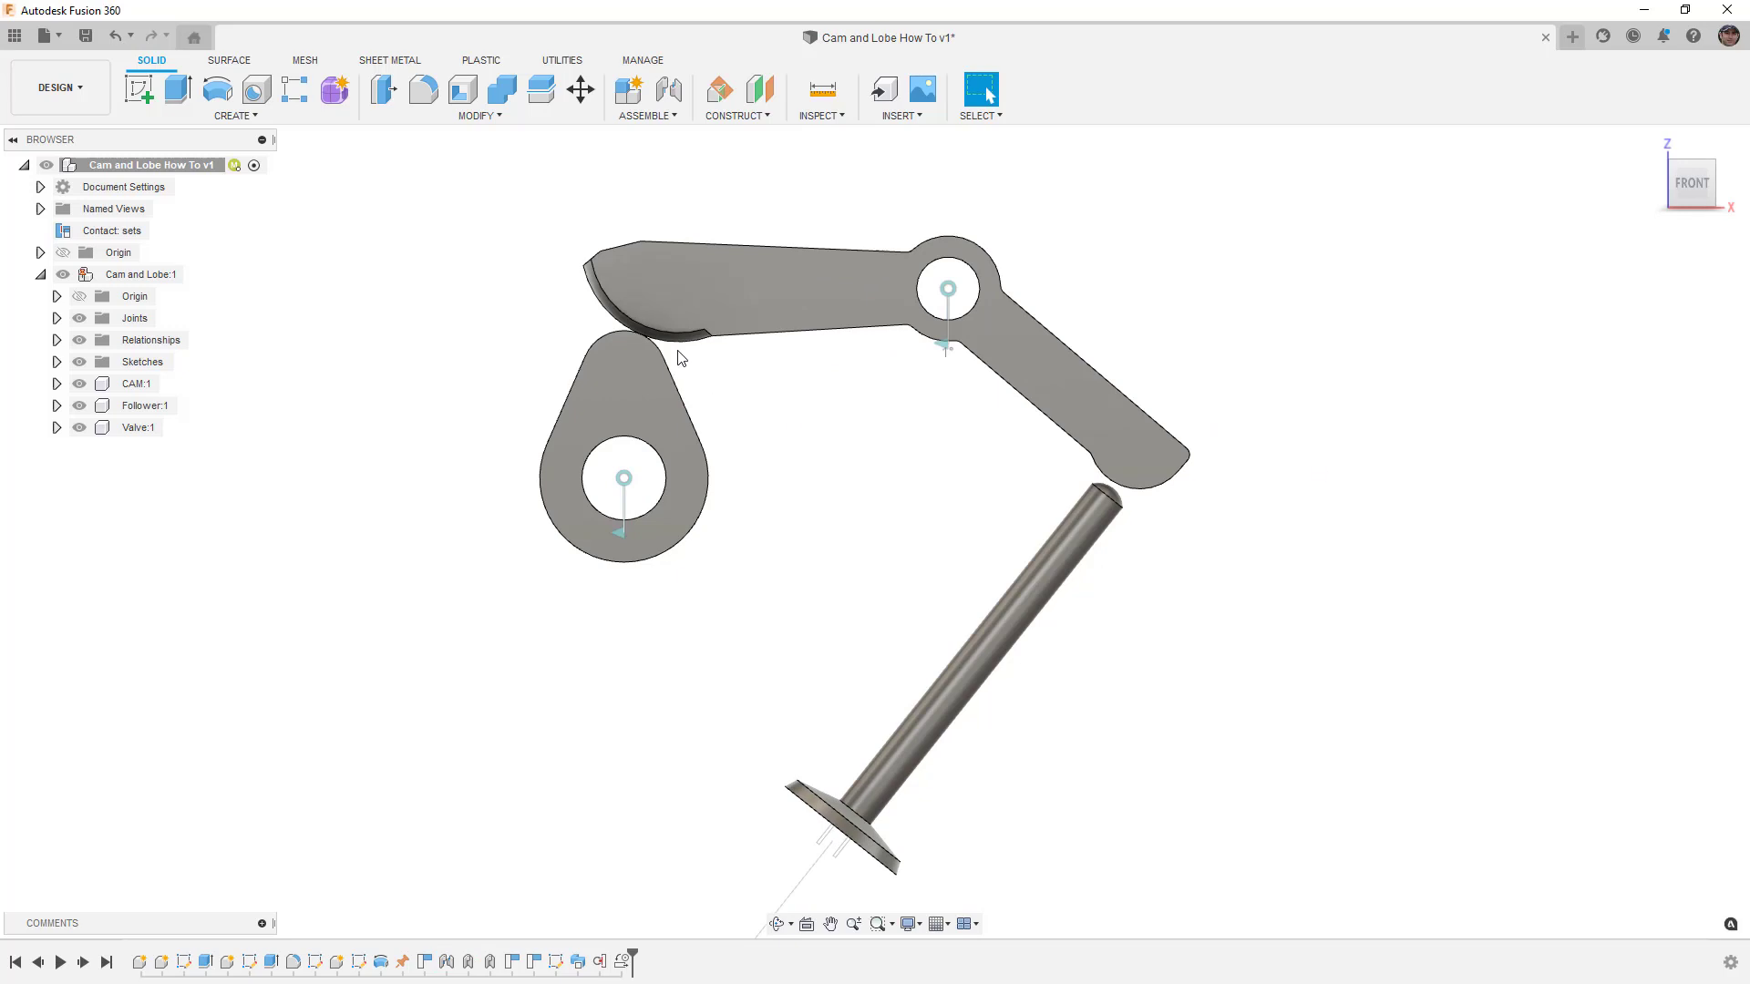
left_click_drag(636, 359, 708, 407)
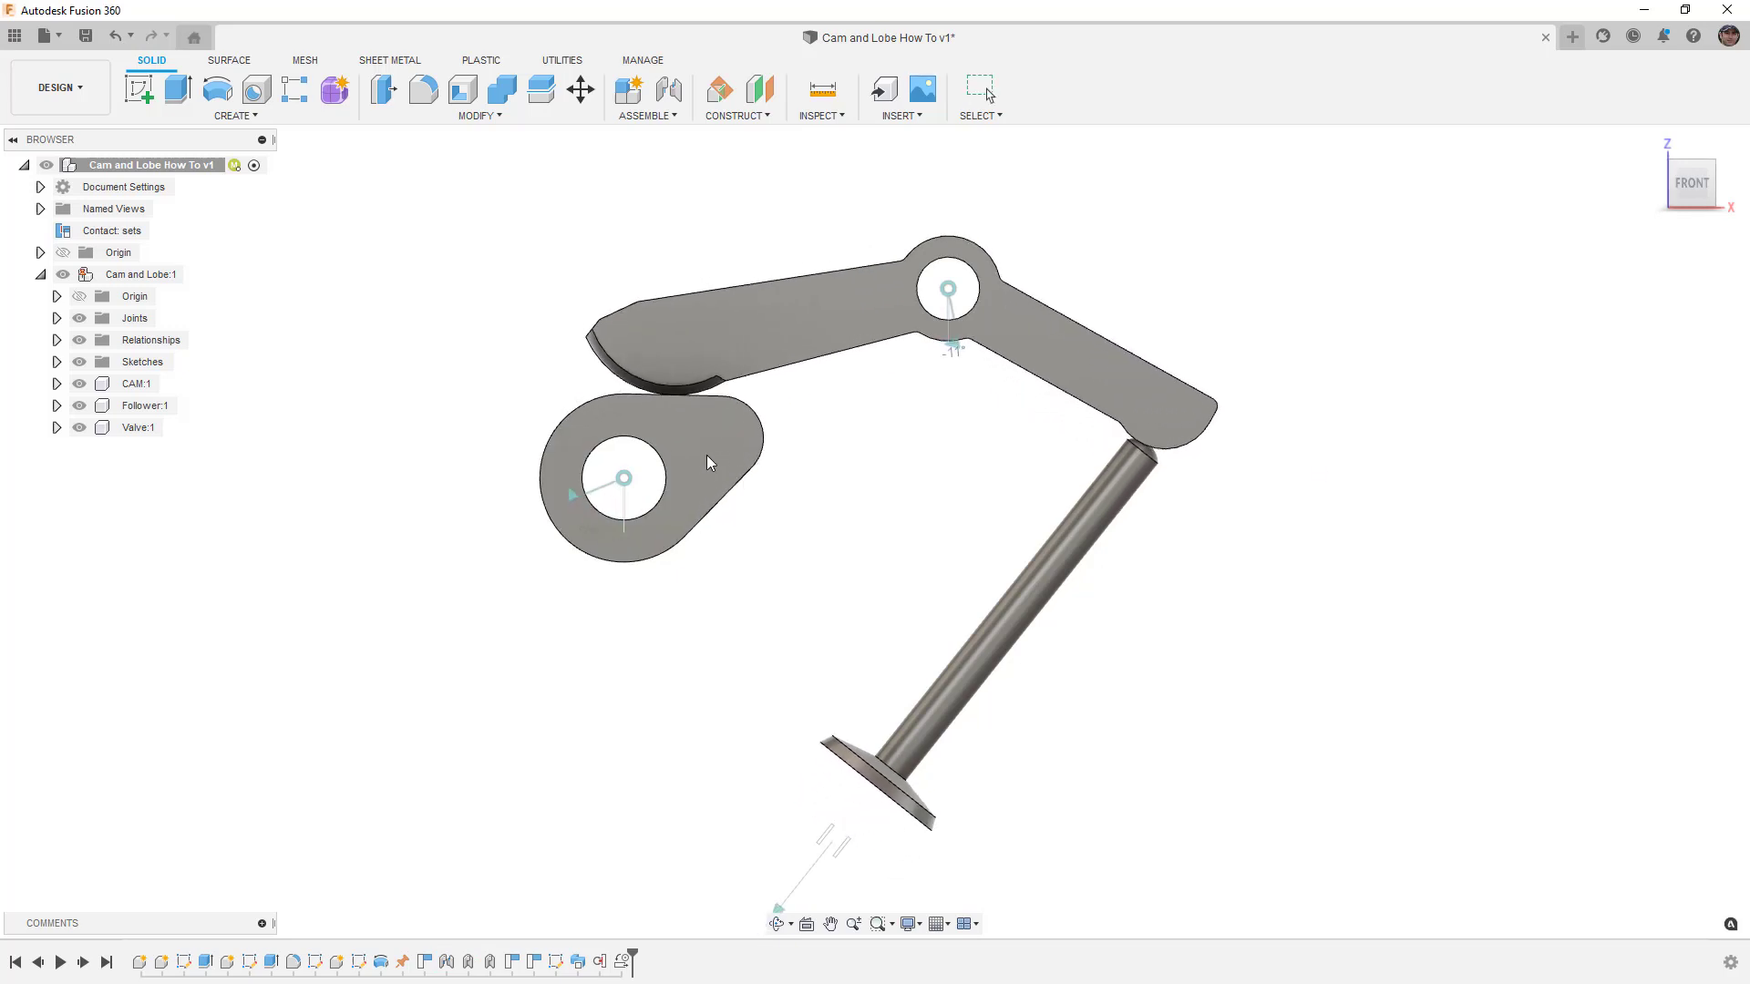
left_click_drag(710, 463, 662, 343)
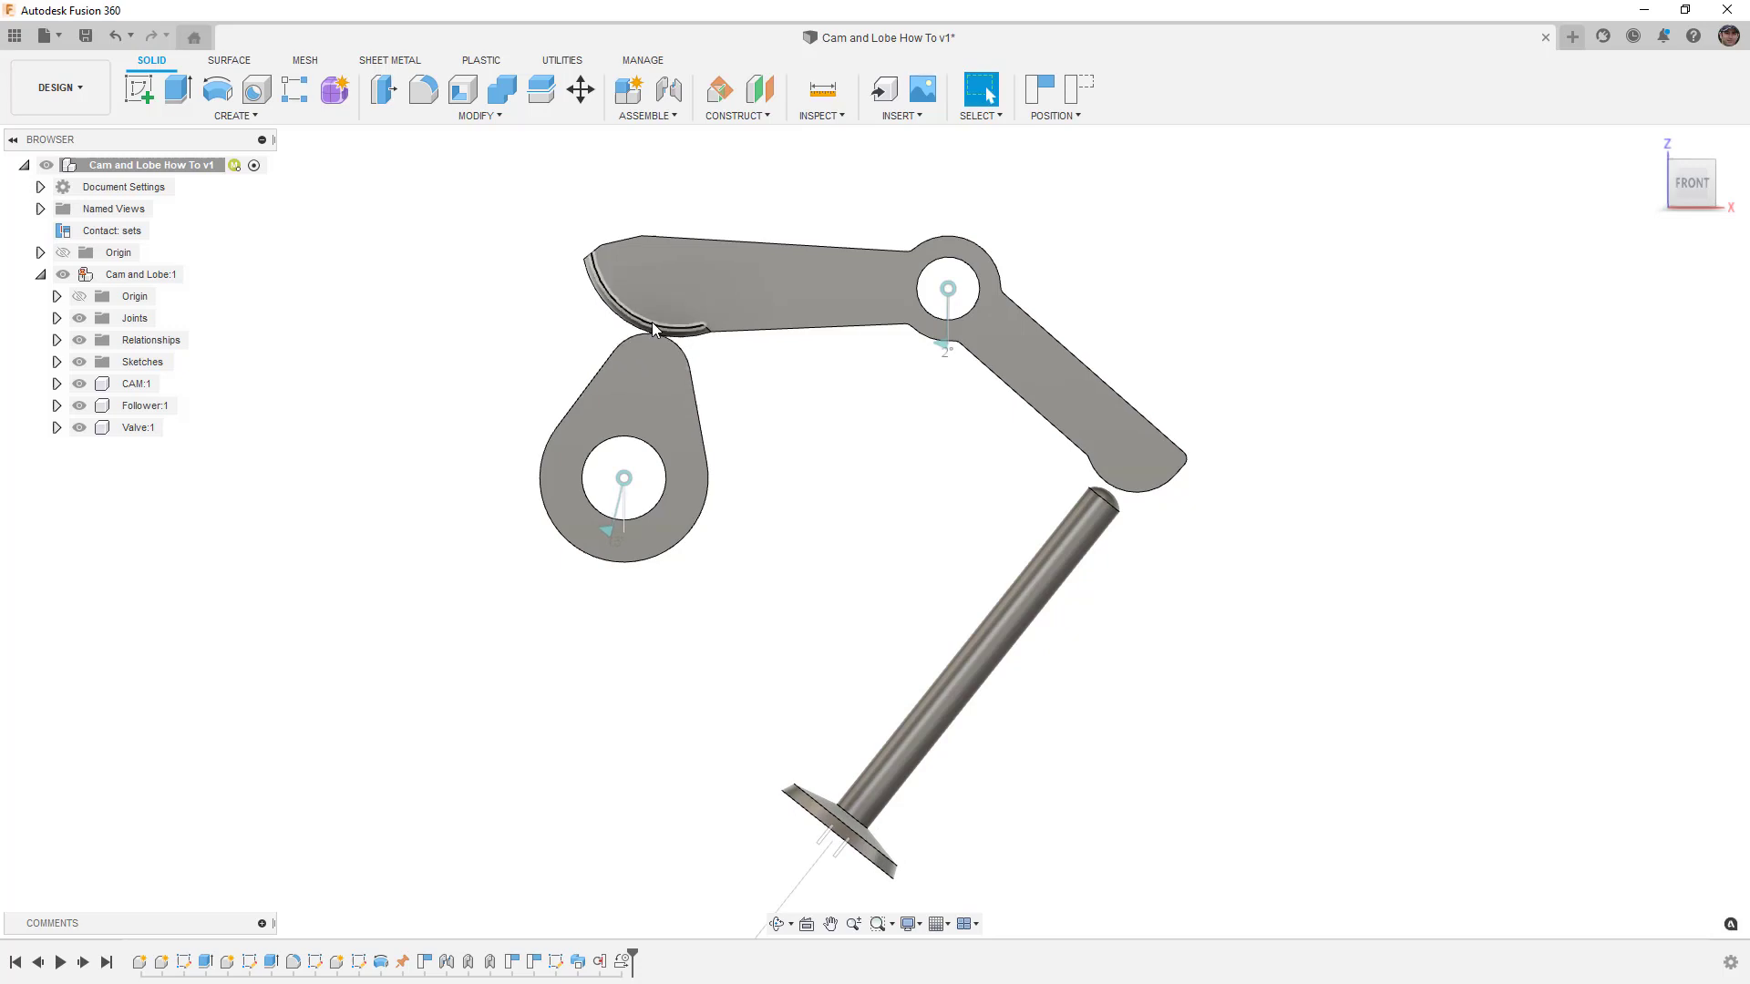
left_click(653, 329)
left_click(653, 332)
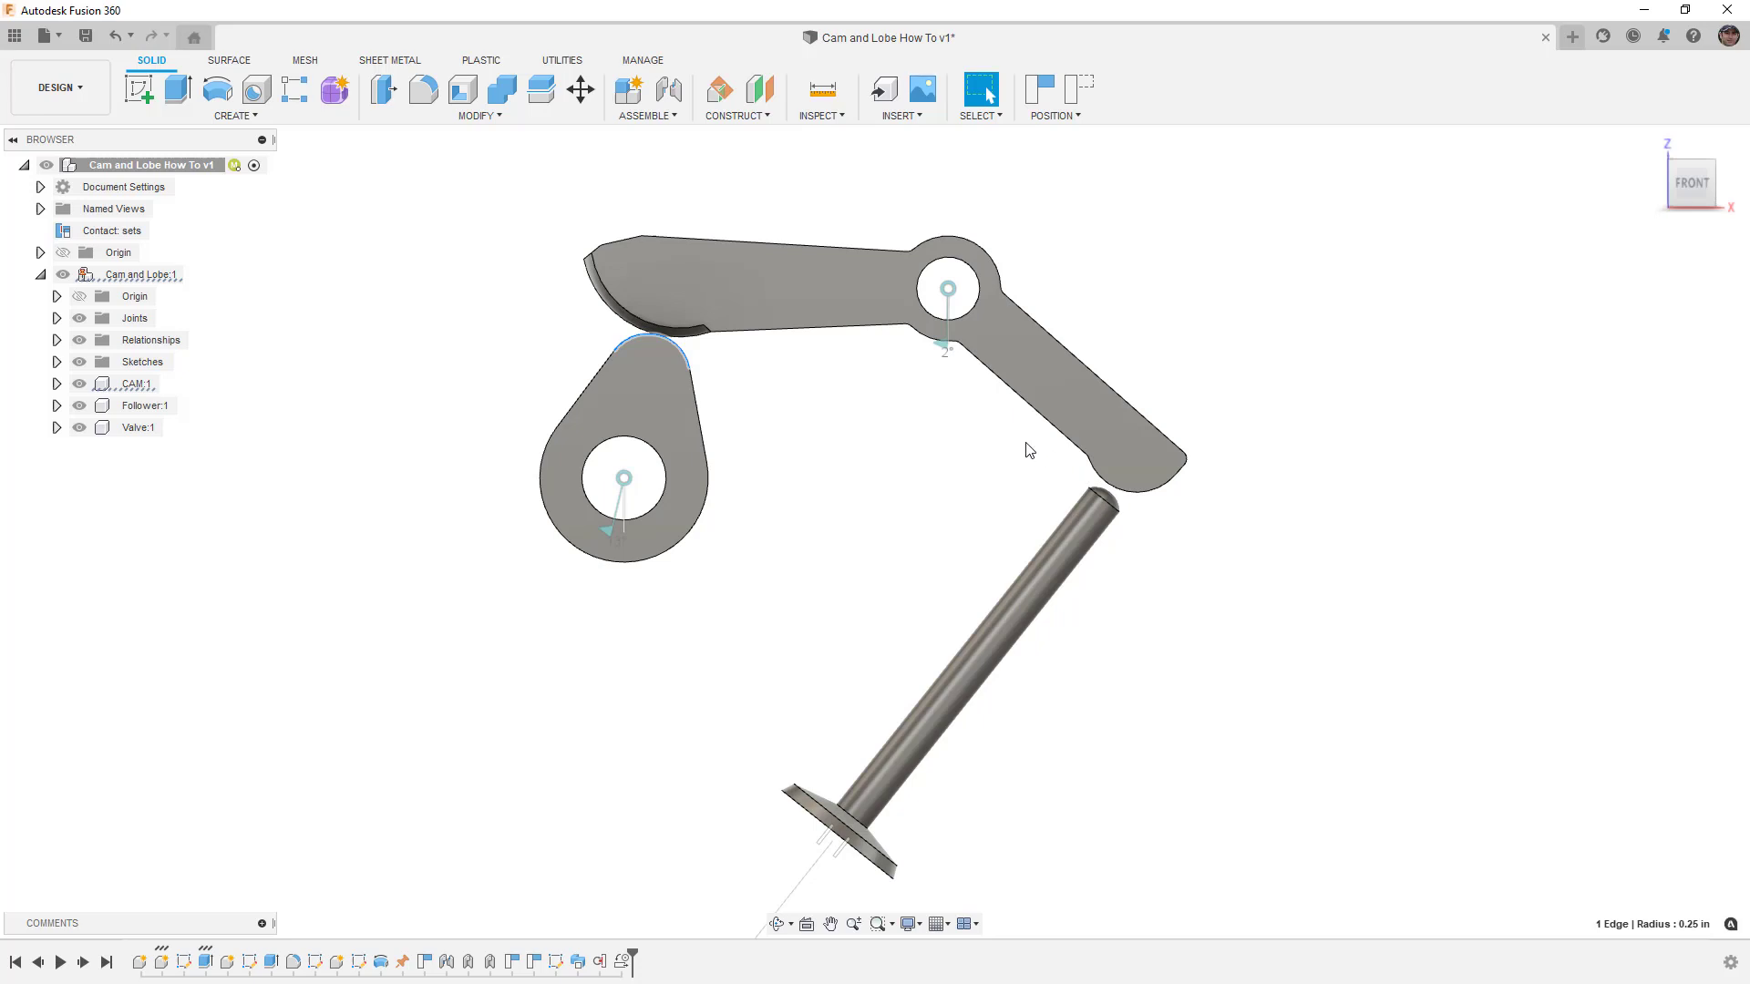
left_click_drag(660, 343, 631, 330)
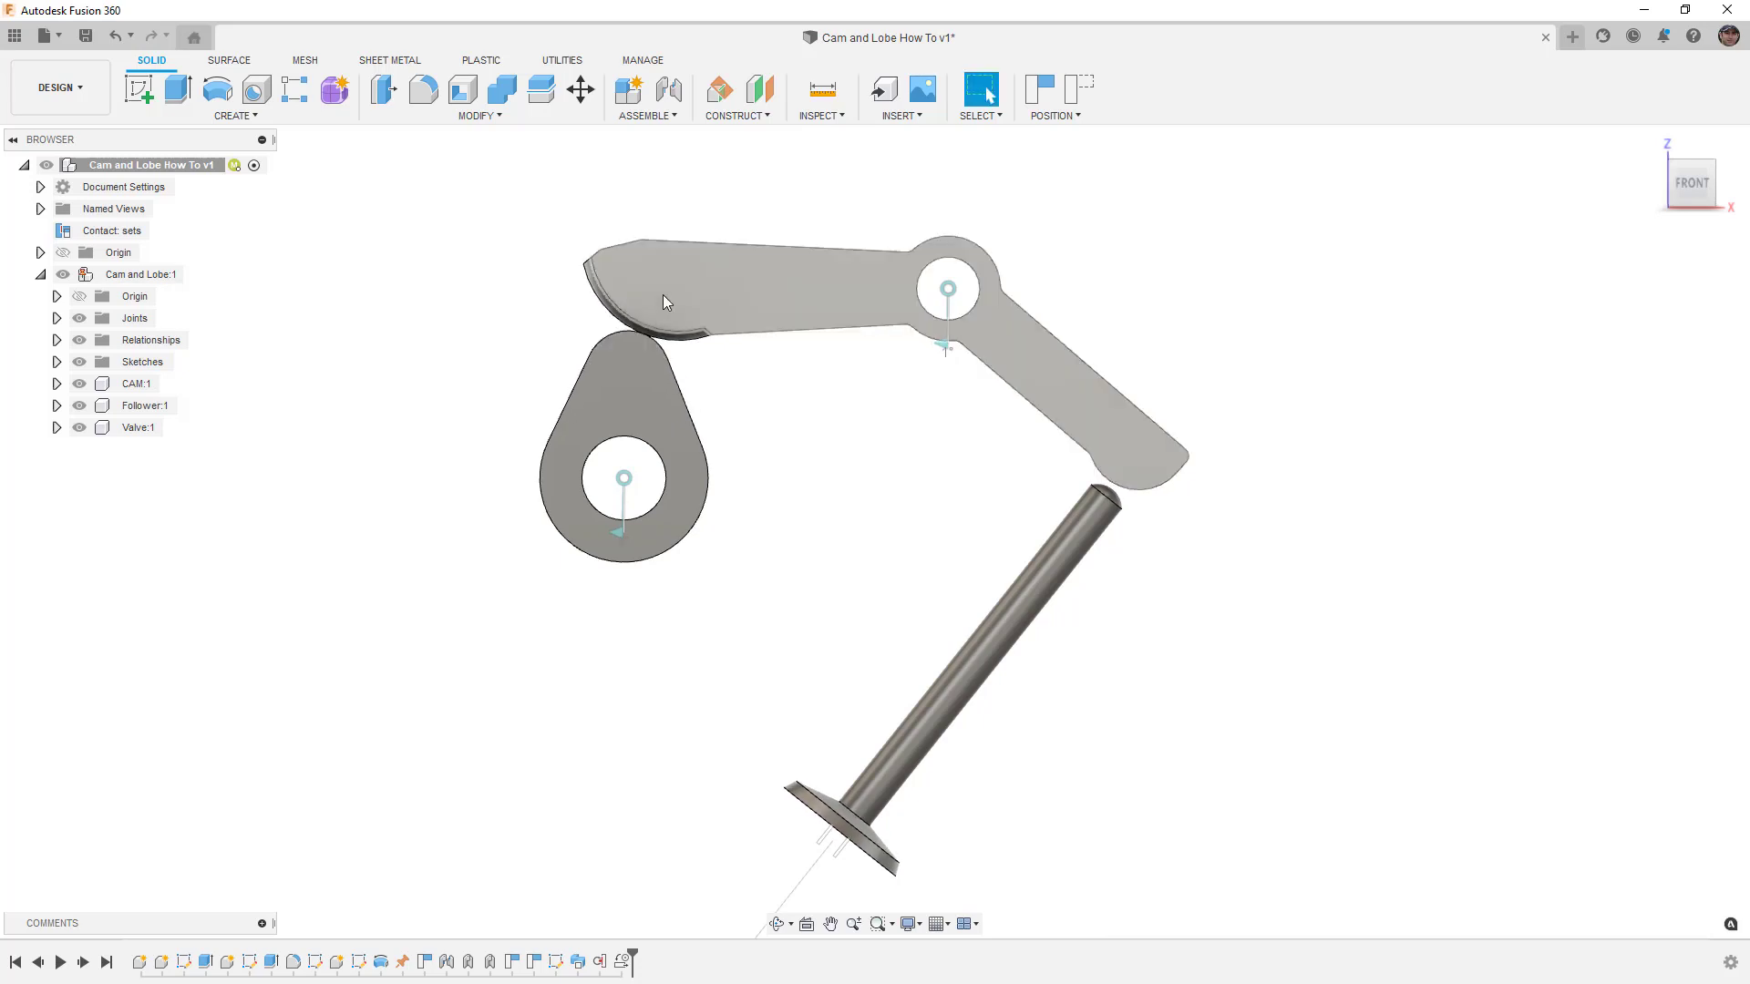
left_click_drag(641, 341, 662, 376)
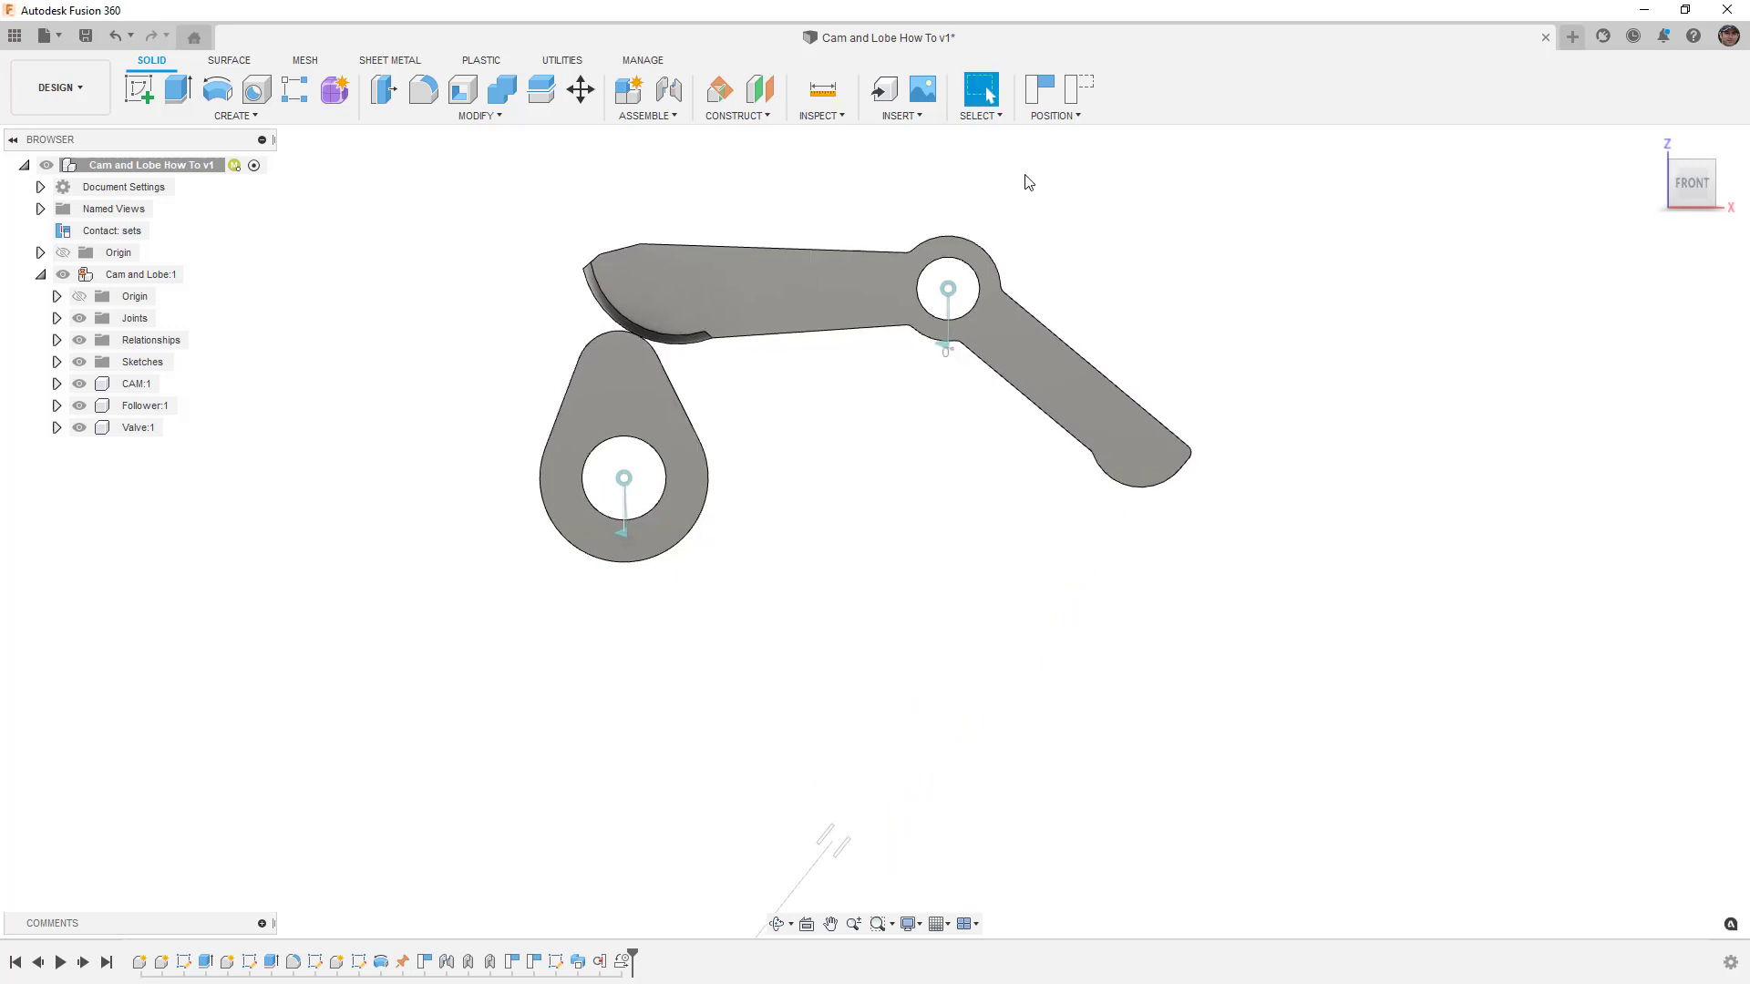
Revert part positions, zoom out and pan, then rotate the cam to drive the follower and valve.
left_click(1085, 90)
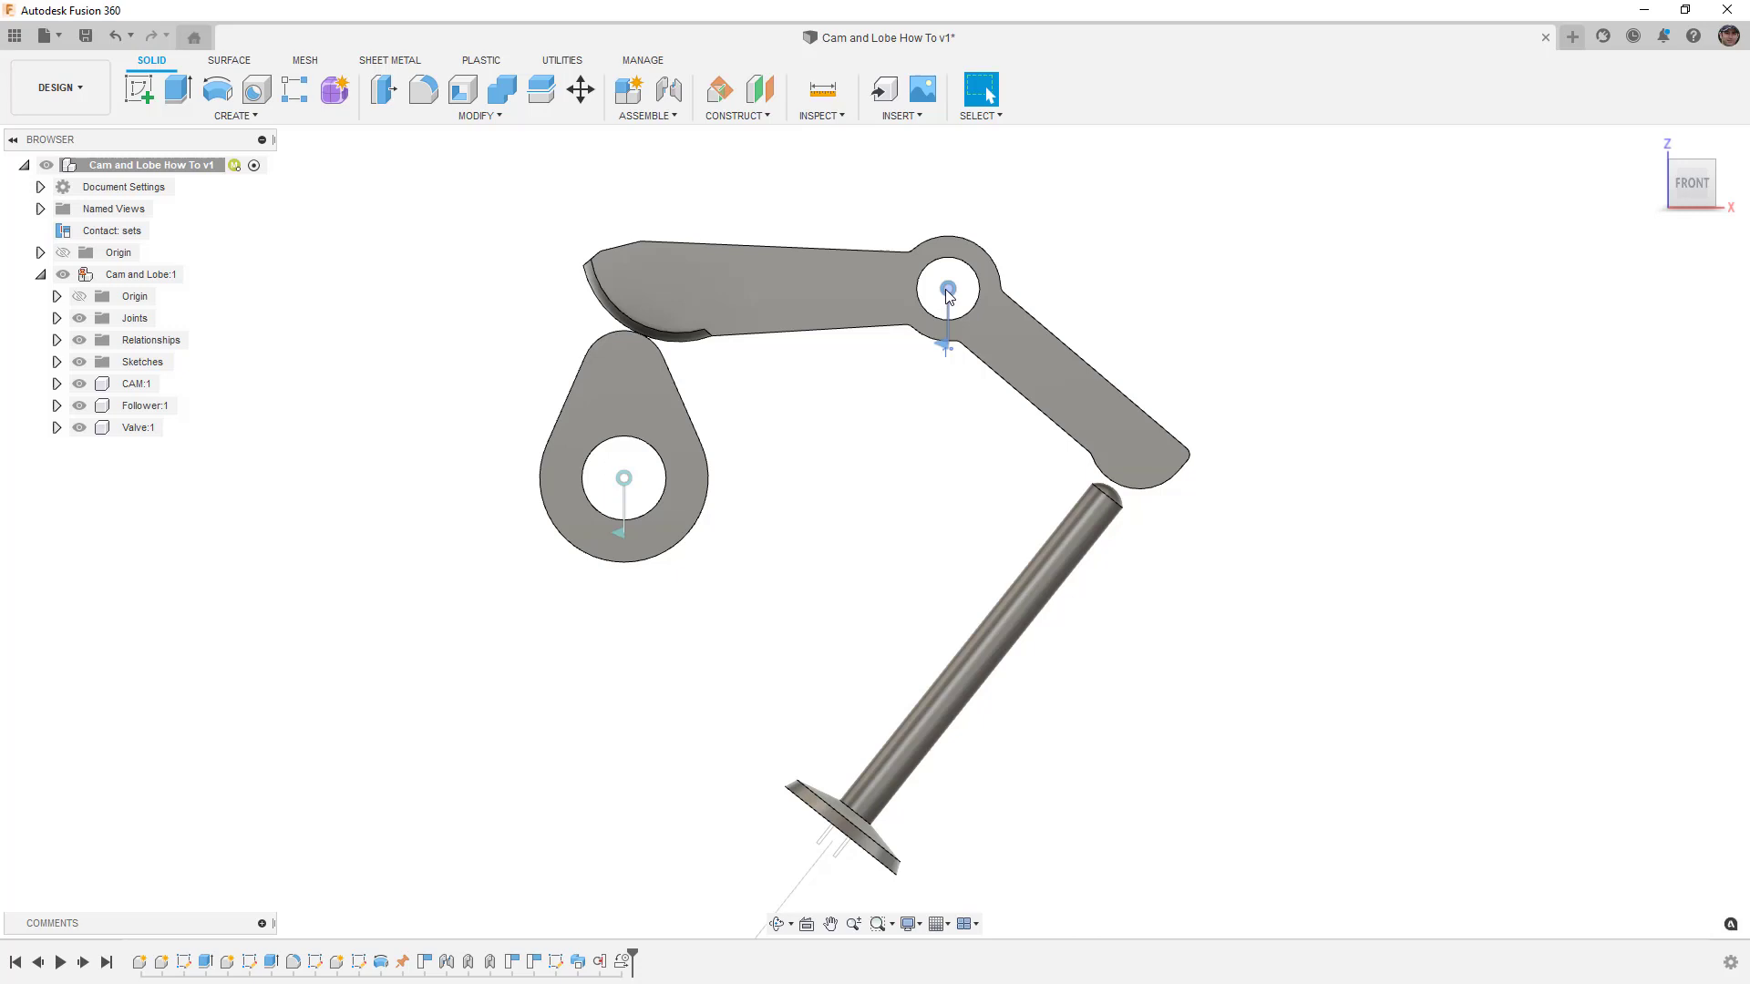
scroll(1034, 446, "down", 1)
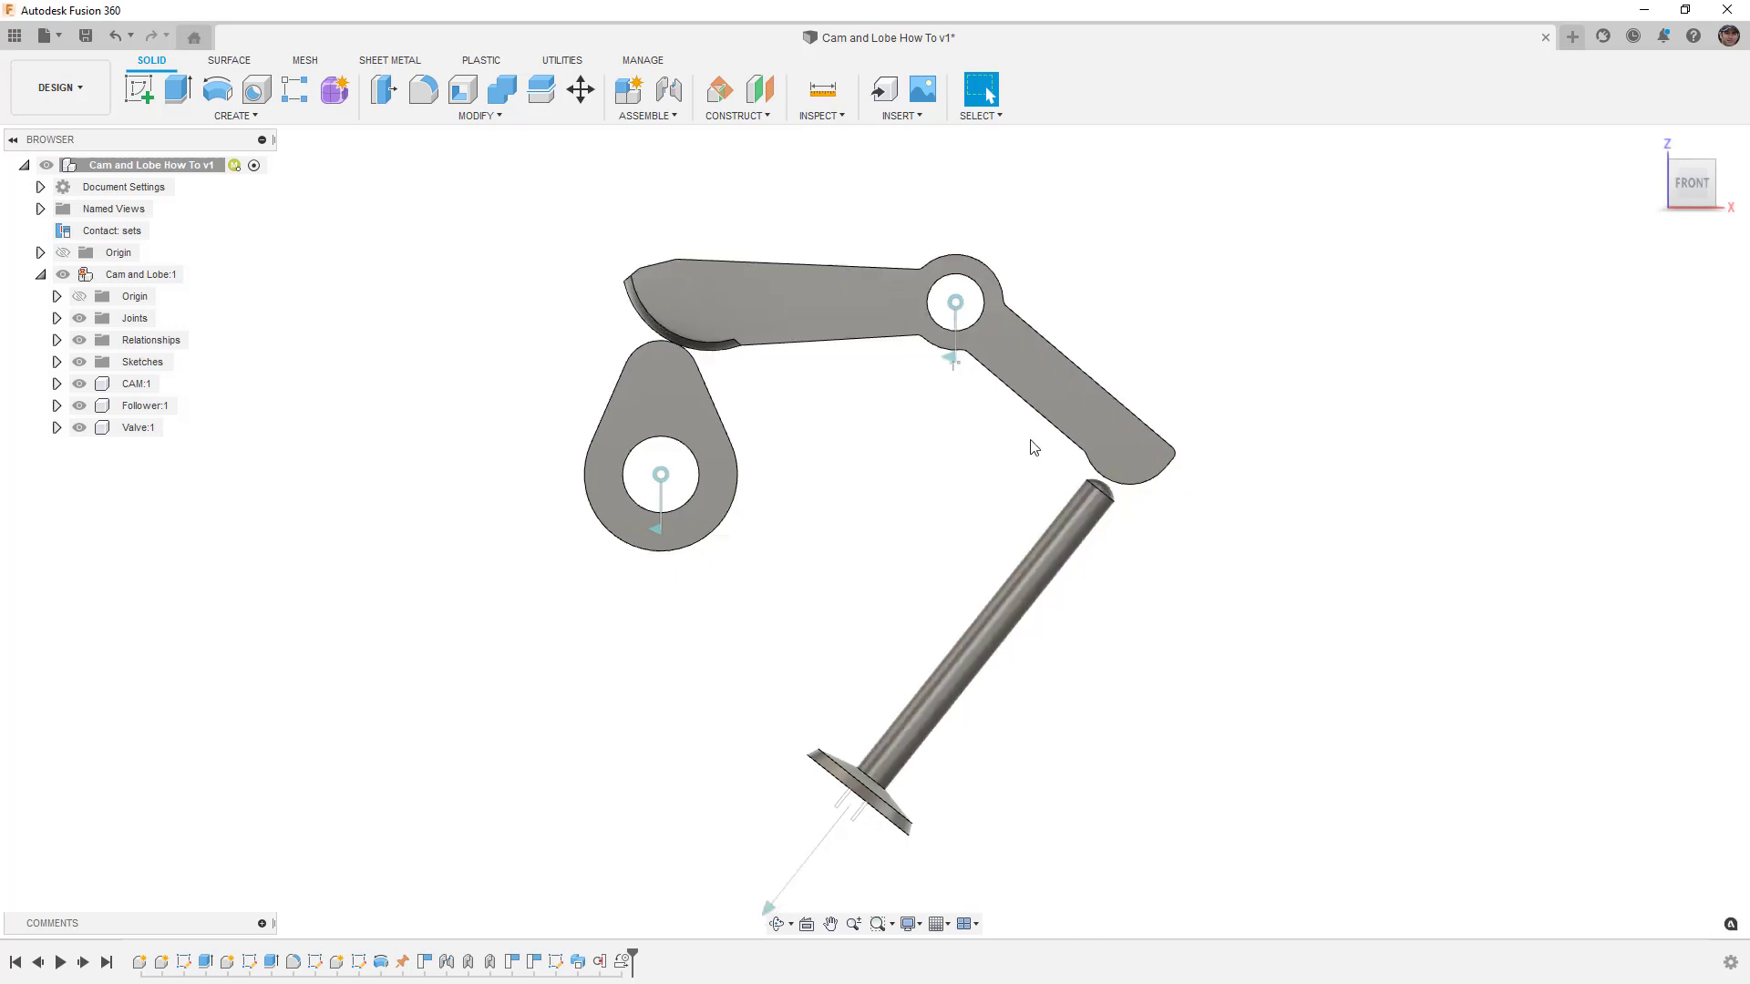
scroll(1033, 446, "down", 2)
middle_click_drag(1031, 453, 929, 410)
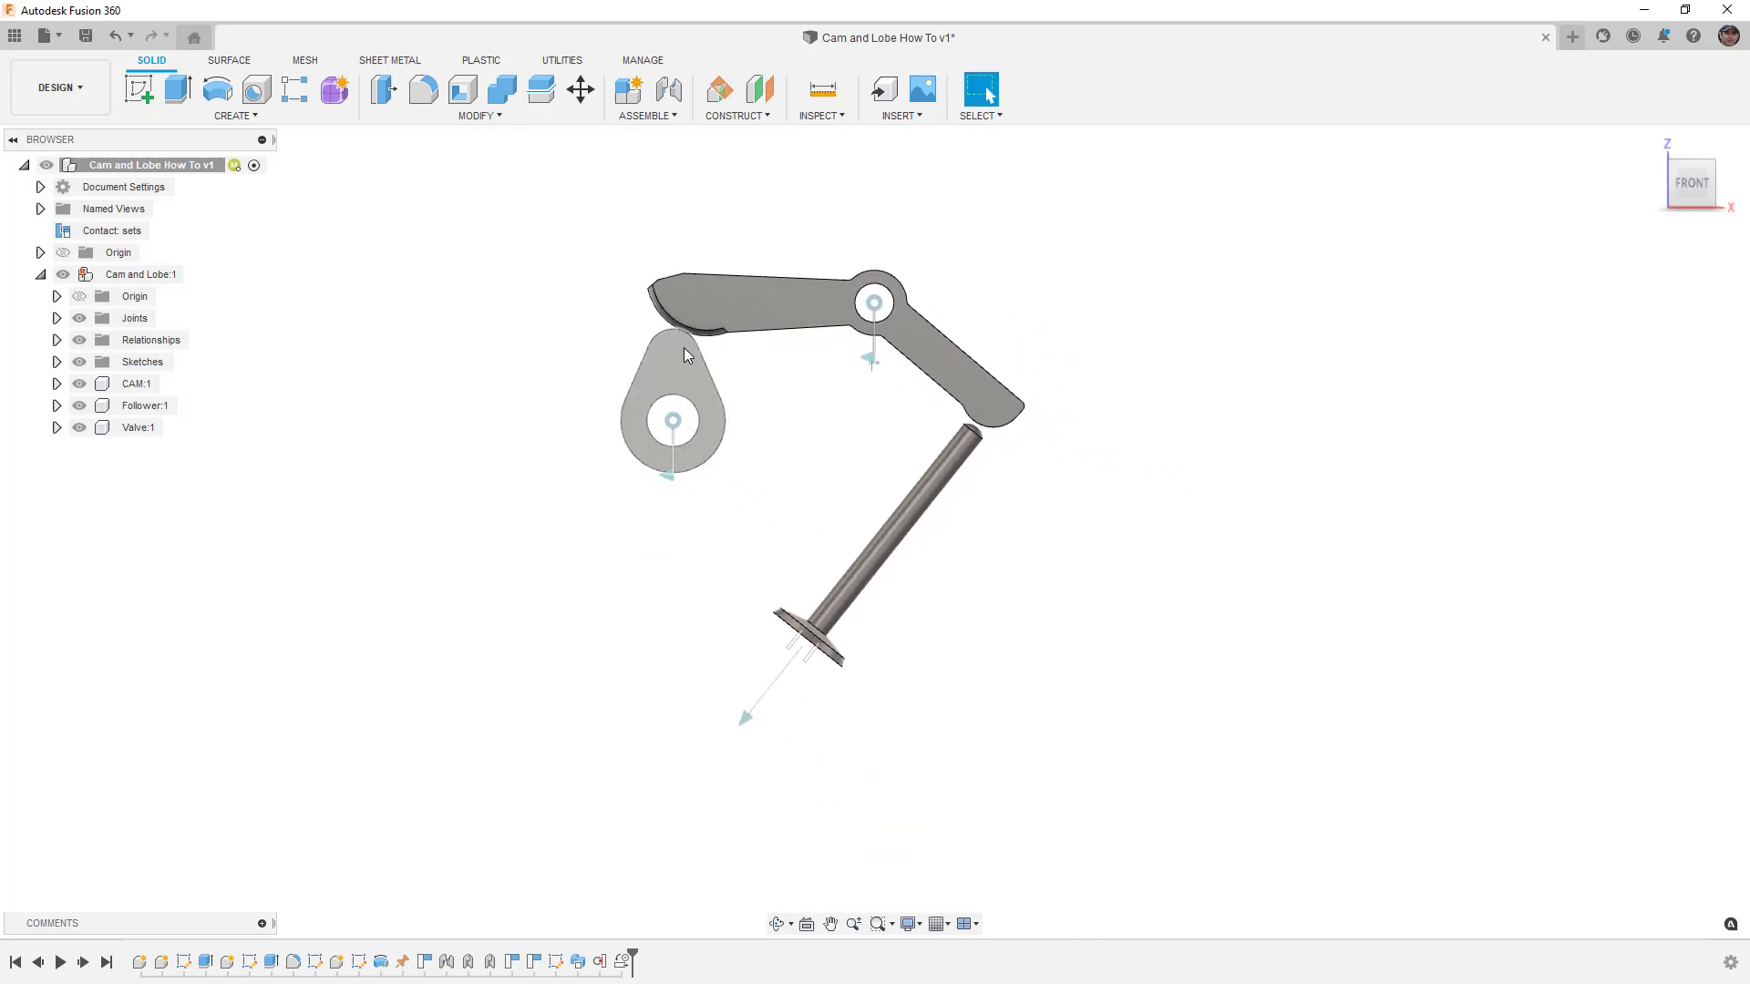
left_click_drag(686, 354, 755, 392)
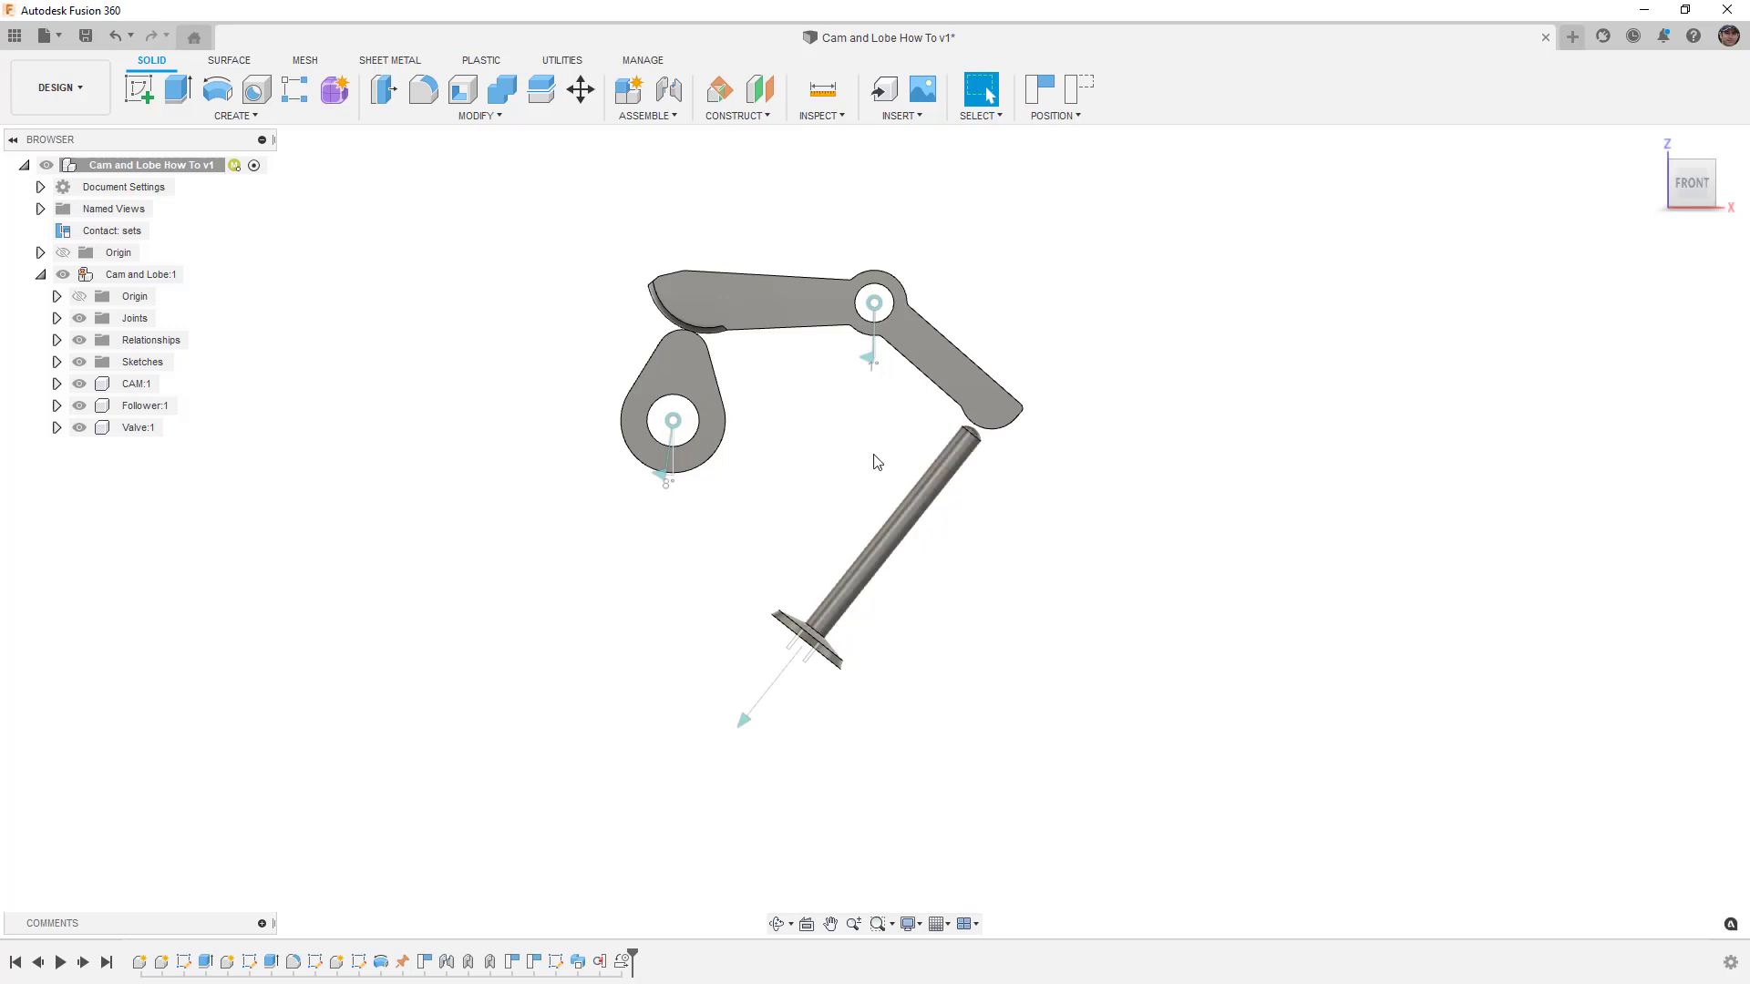
left_click_drag(686, 358, 770, 352)
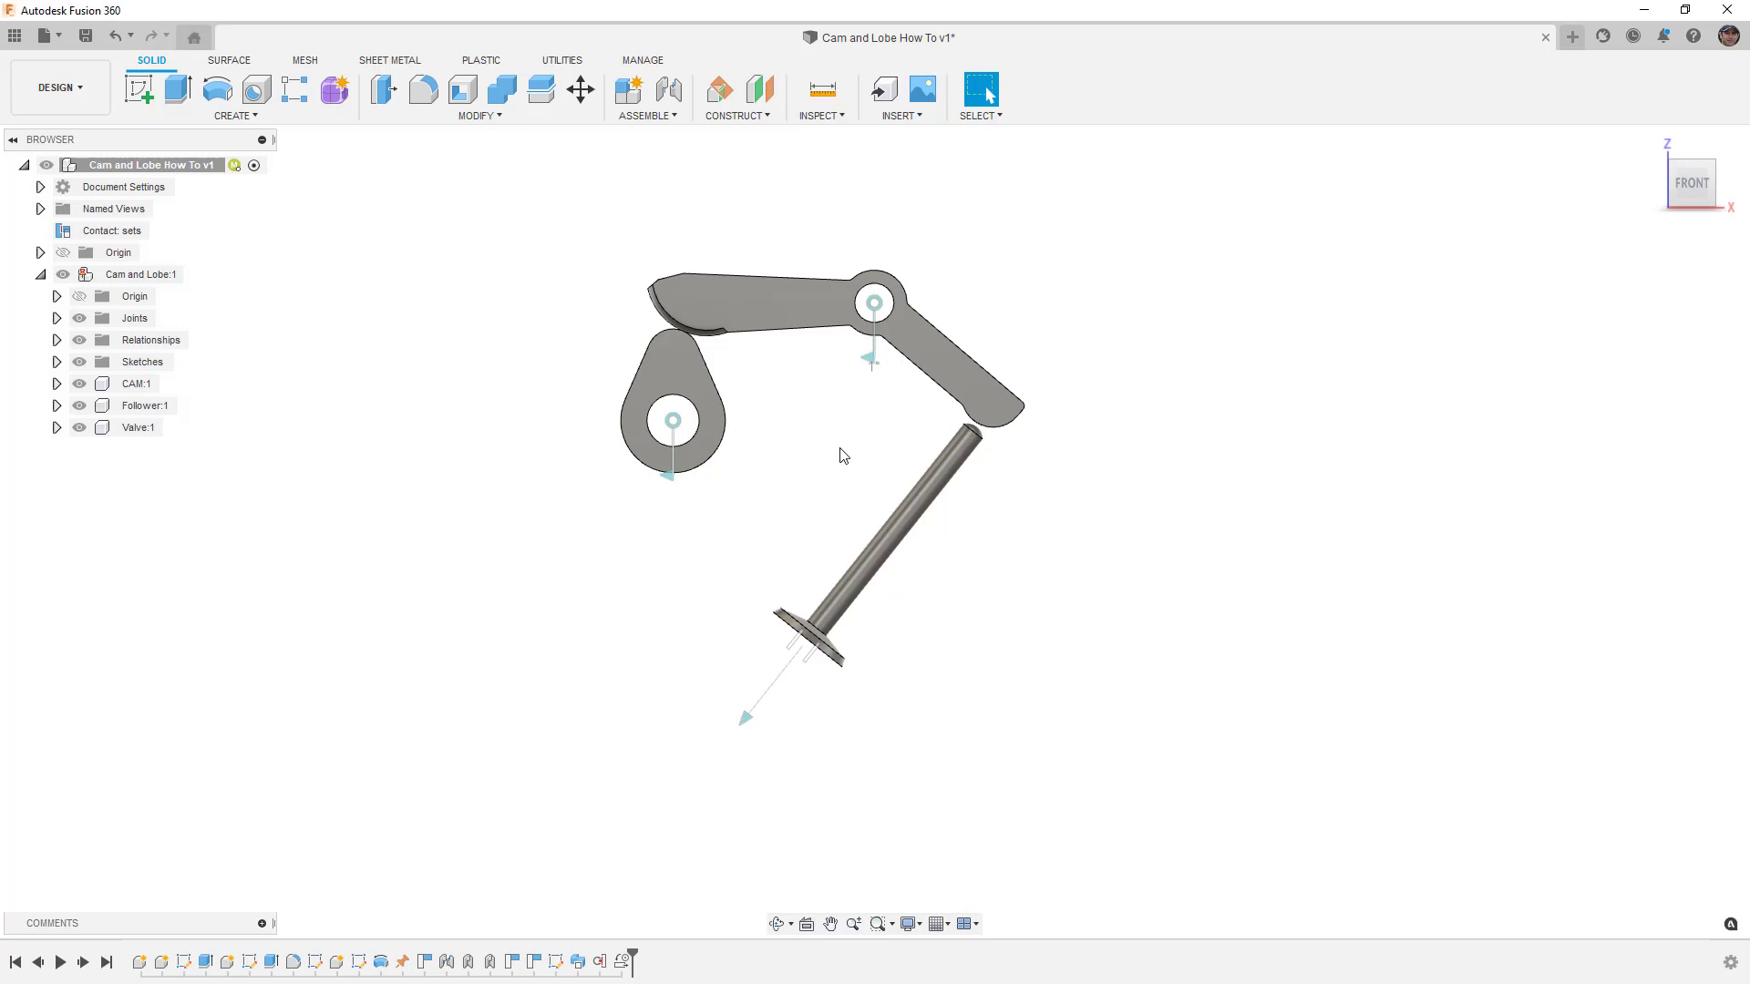
left_click(671, 119)
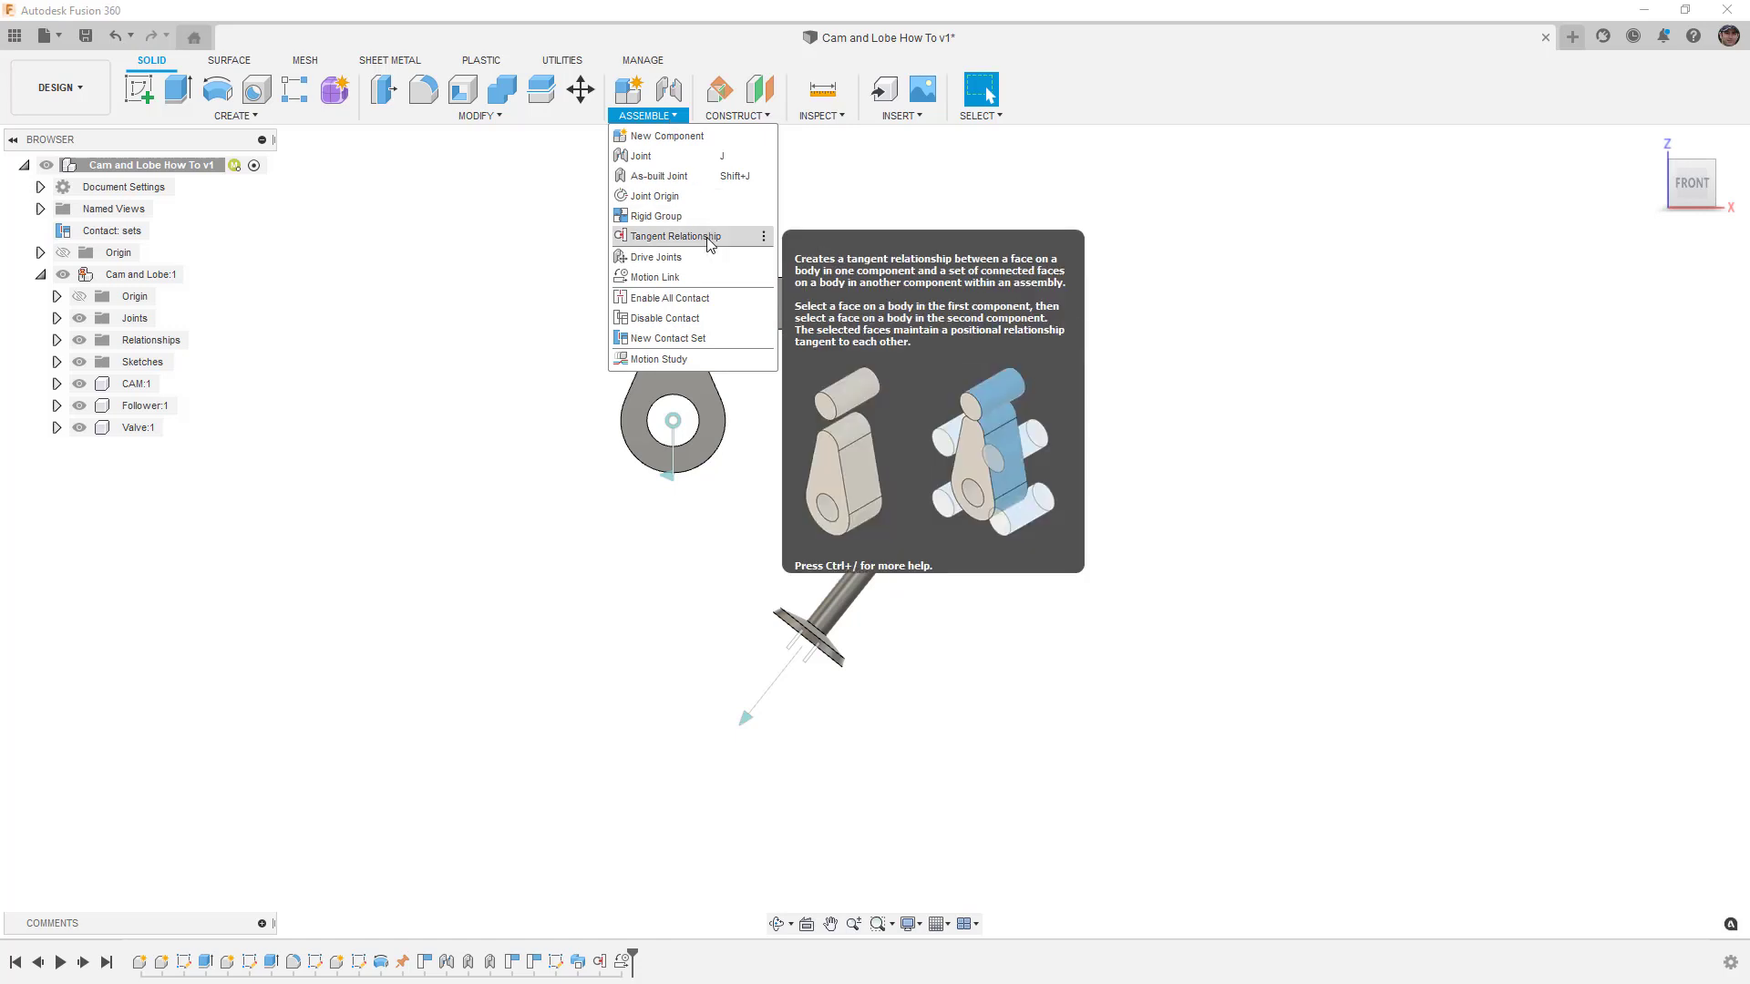
left_click(482, 248)
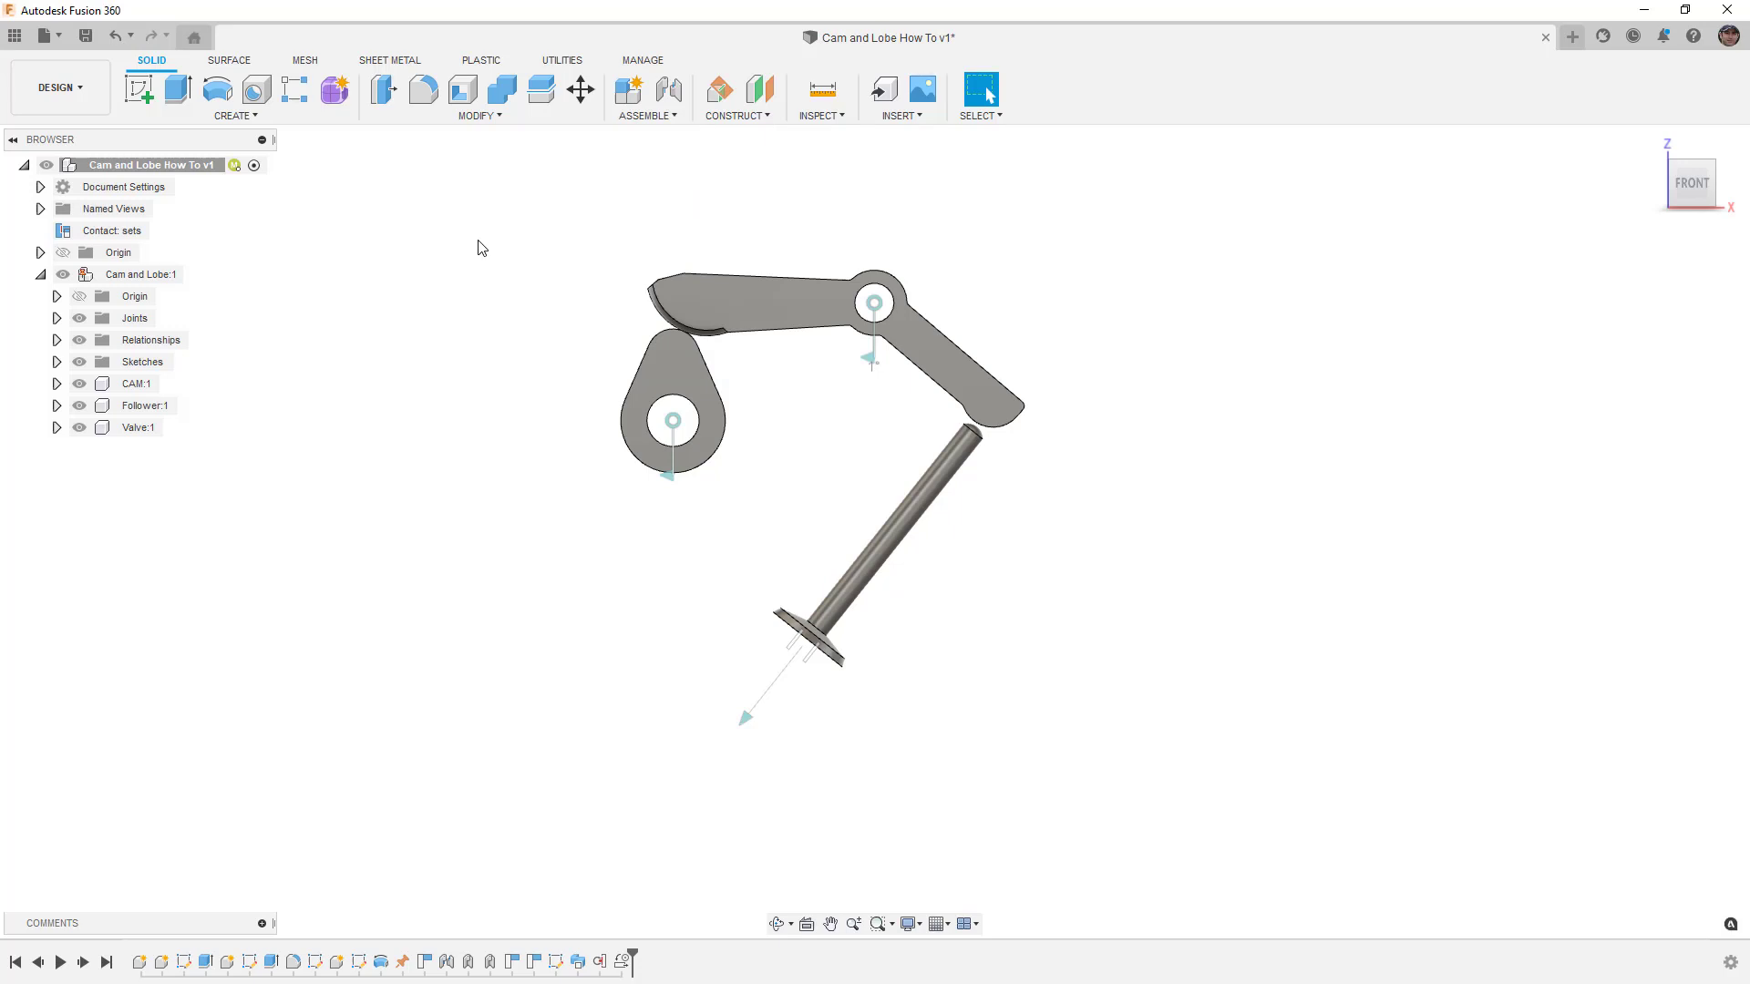